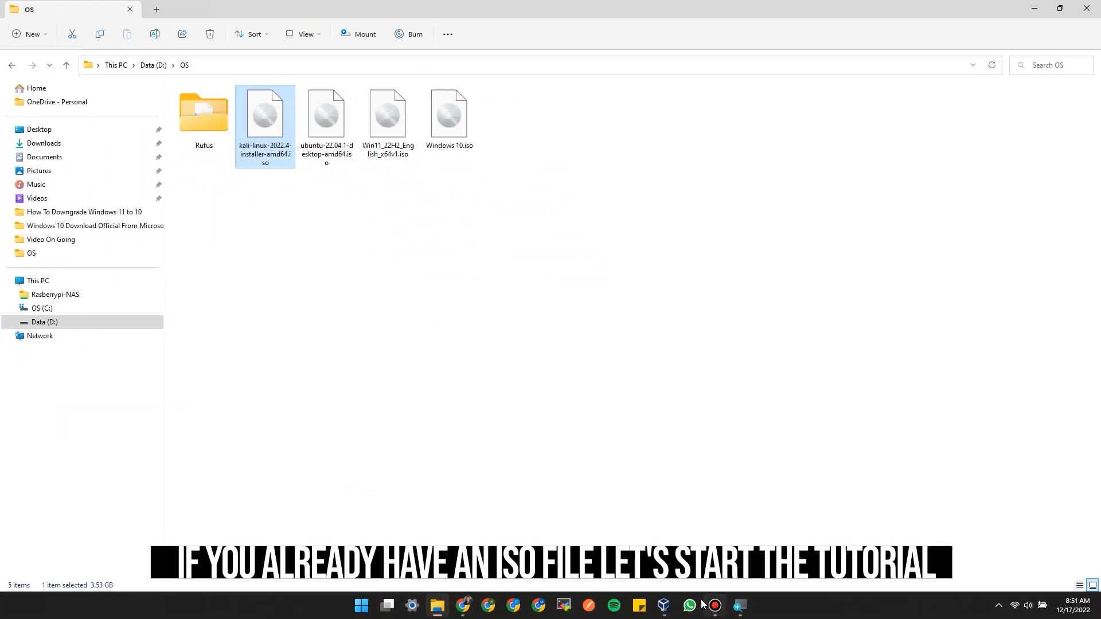
Step: Switch to Oracle VM VirtualBox and begin a new virtual machine named Kali Linux
{"action": "left_click", "coordinate": [670, 613]}
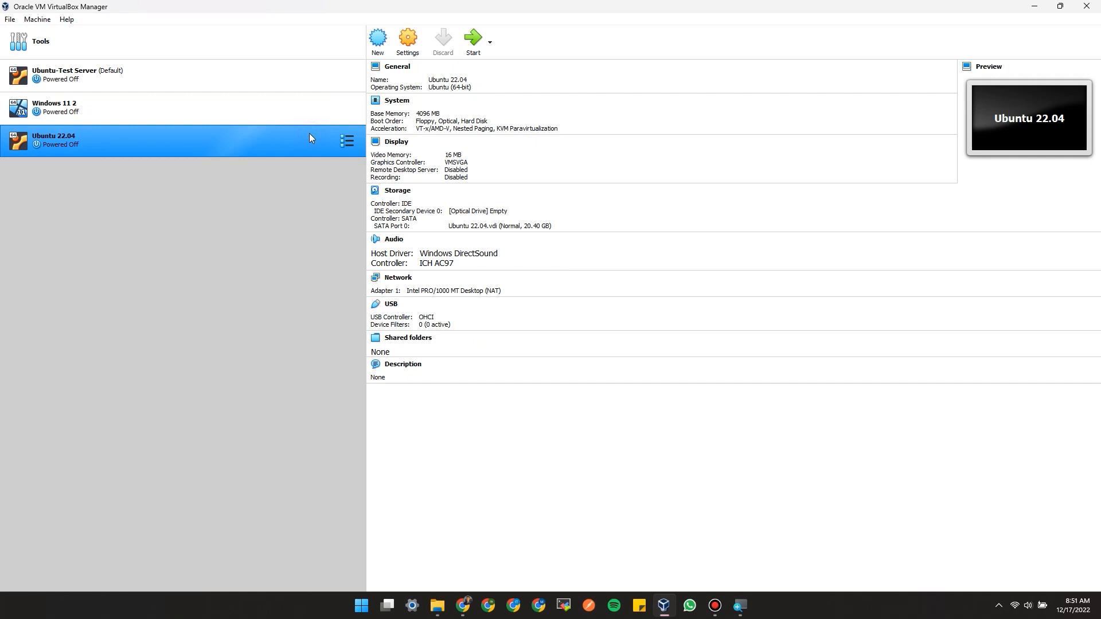
{"action": "left_click", "coordinate": [377, 49]}
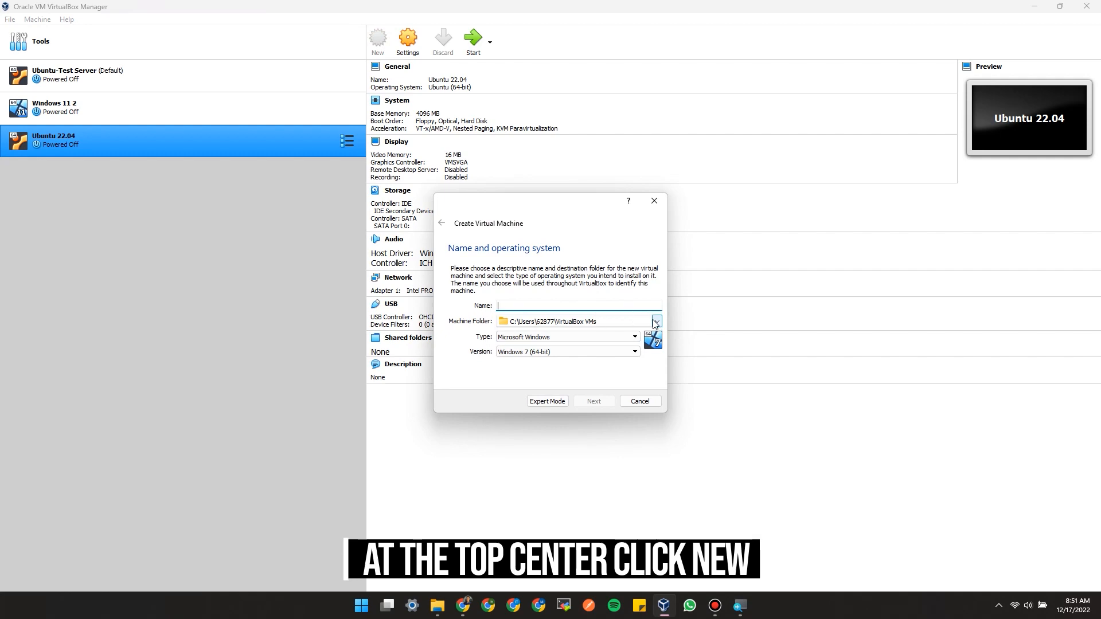
{"action": "left_click", "coordinate": [593, 308]}
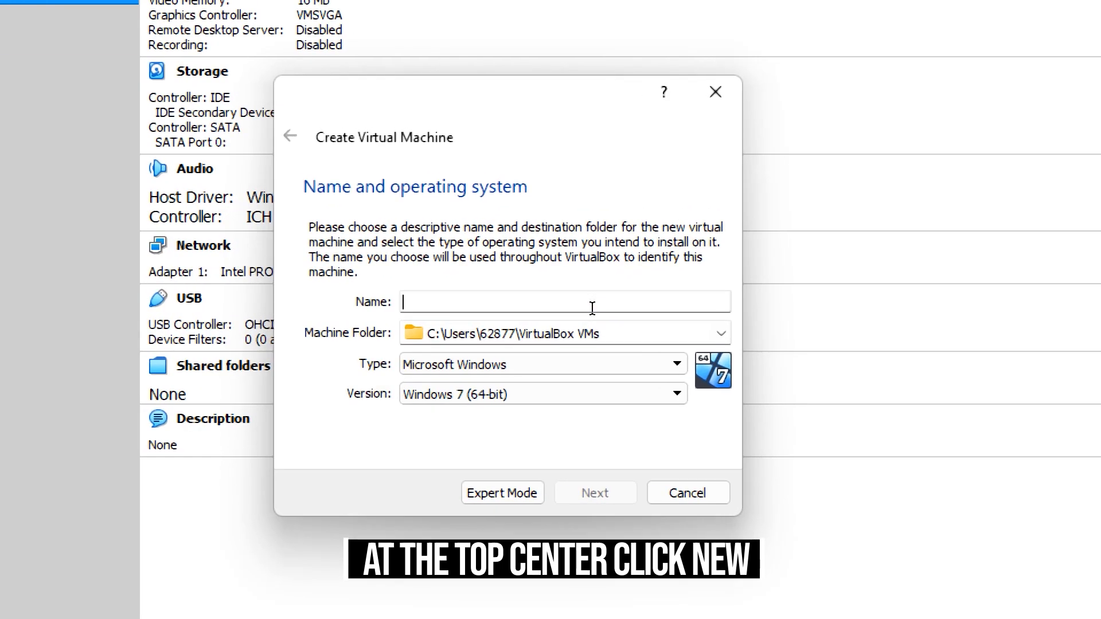
{"action": "left_click", "coordinate": [592, 308]}
{"action": "type", "text": "Kali Li"}
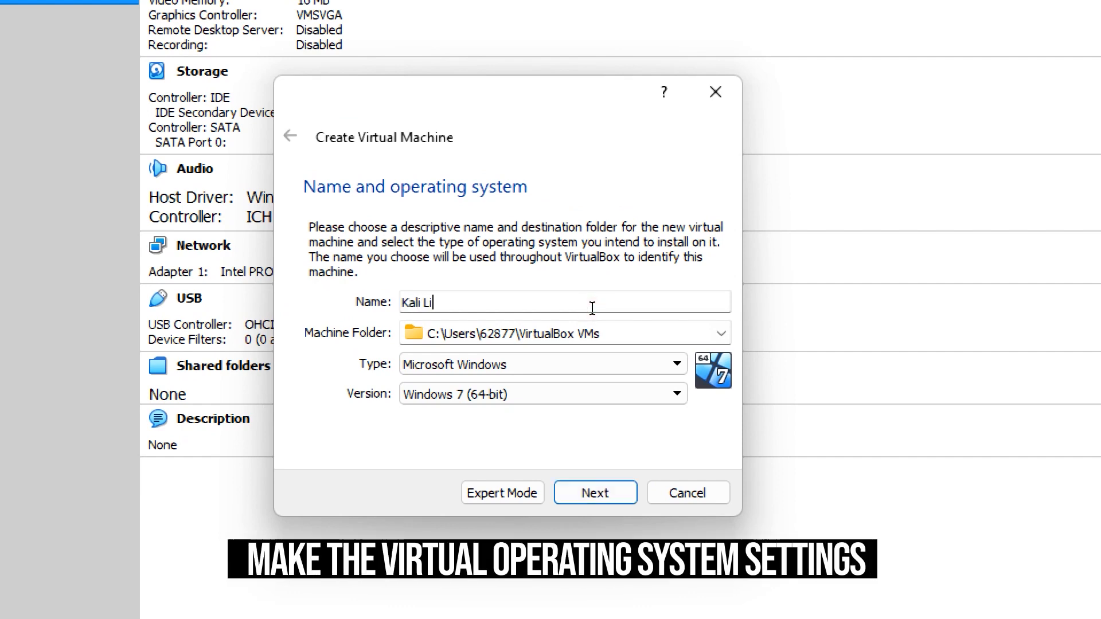
{"action": "type", "text": "nux"}
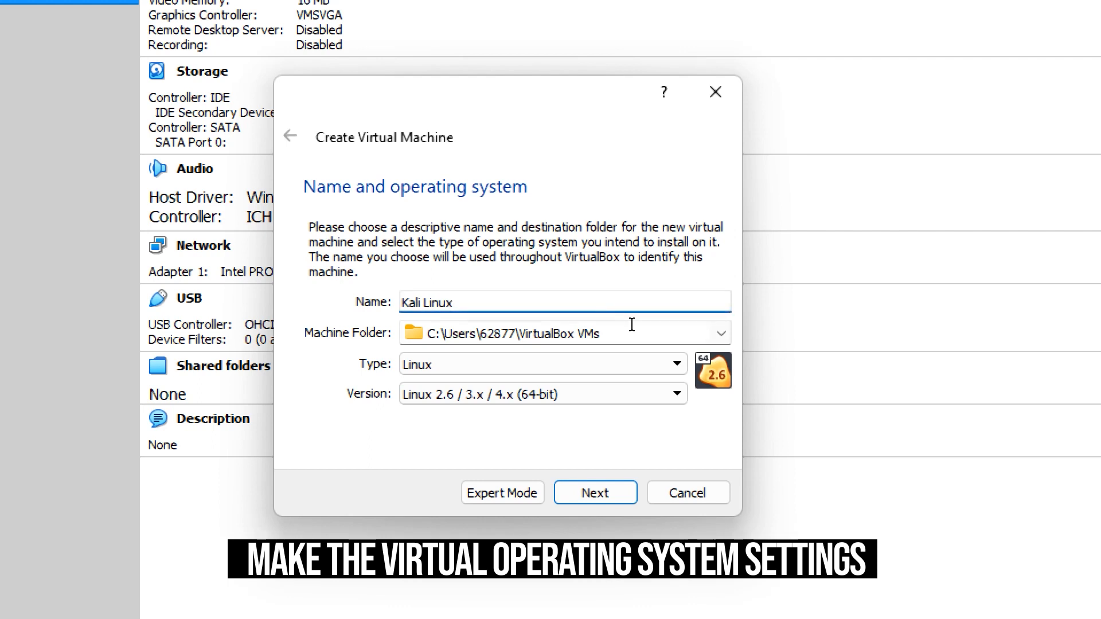
Step: Set the machine folder to D:\SYNC ONLINE DATA\Virtual OS and accept Linux 2.6 / 3.x / 4.x (64-bit) as the version
{"action": "left_click", "coordinate": [659, 322]}
{"action": "left_click", "coordinate": [659, 322]}
{"action": "mouse_move", "coordinate": [614, 322]}
{"action": "left_mouse_down"}
{"action": "mouse_move", "coordinate": [465, 348]}
{"action": "mouse_move", "coordinate": [619, 338]}
{"action": "left_mouse_up"}
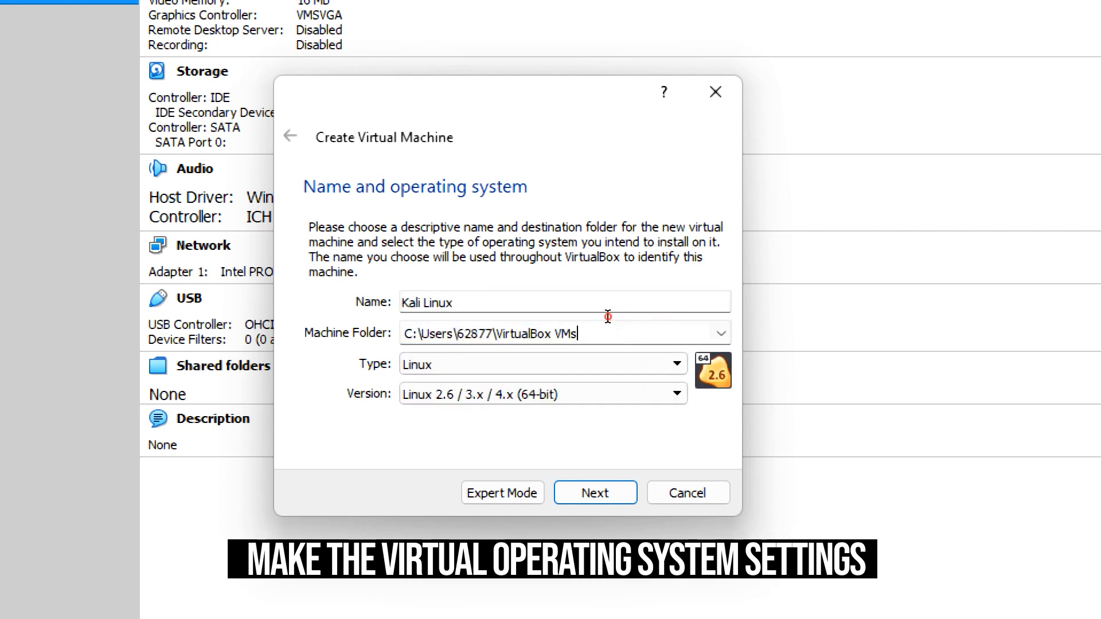
{"action": "key", "text": "Tab"}
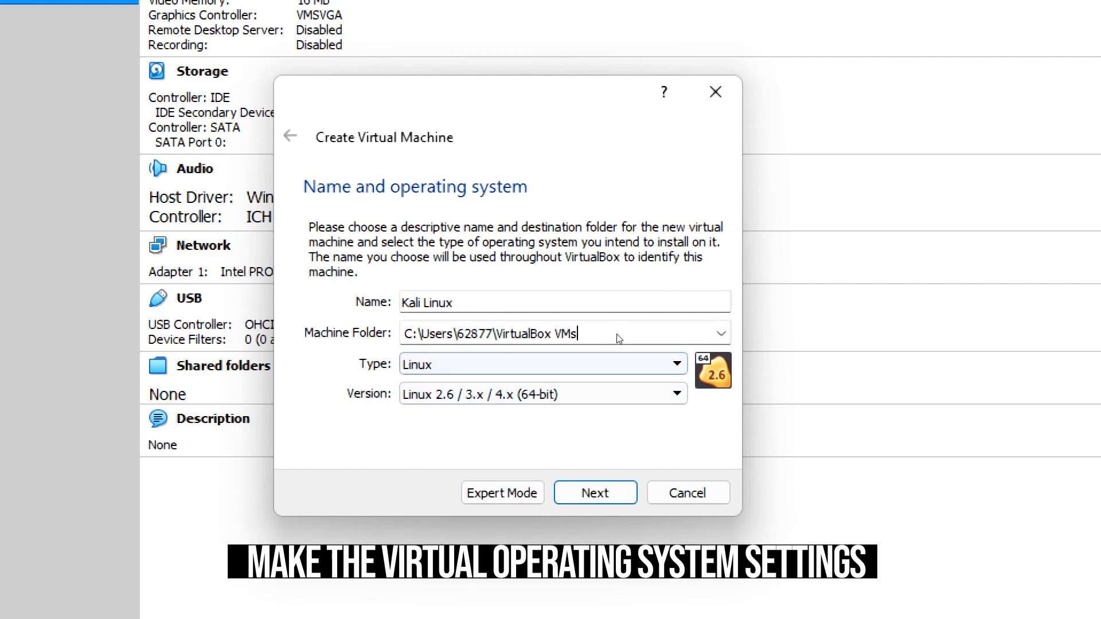
{"action": "left_click", "coordinate": [622, 363]}
{"action": "left_click", "coordinate": [626, 361]}
{"action": "key", "text": "Tab"}
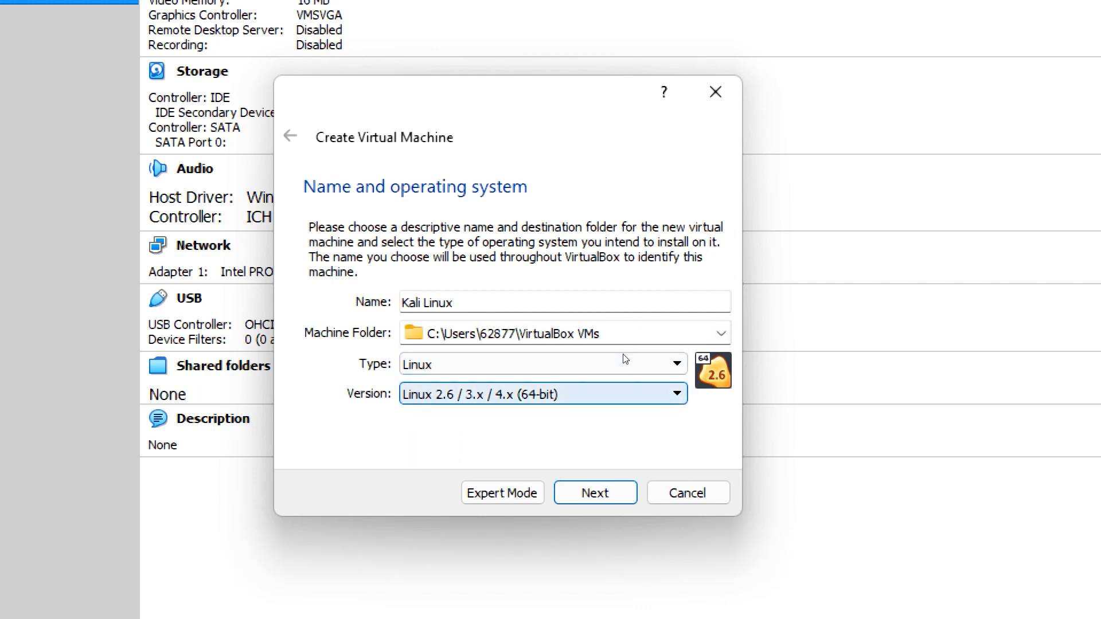
{"action": "key", "text": "alt+Down"}
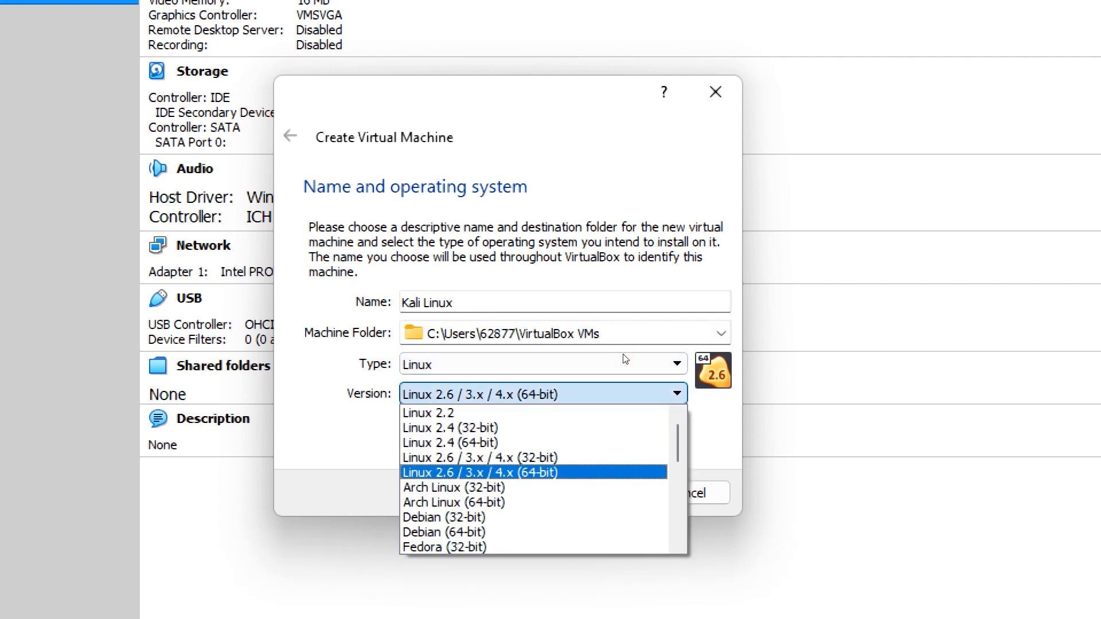
{"action": "key", "text": "Escape"}
{"action": "key", "text": "shift+Tab"}
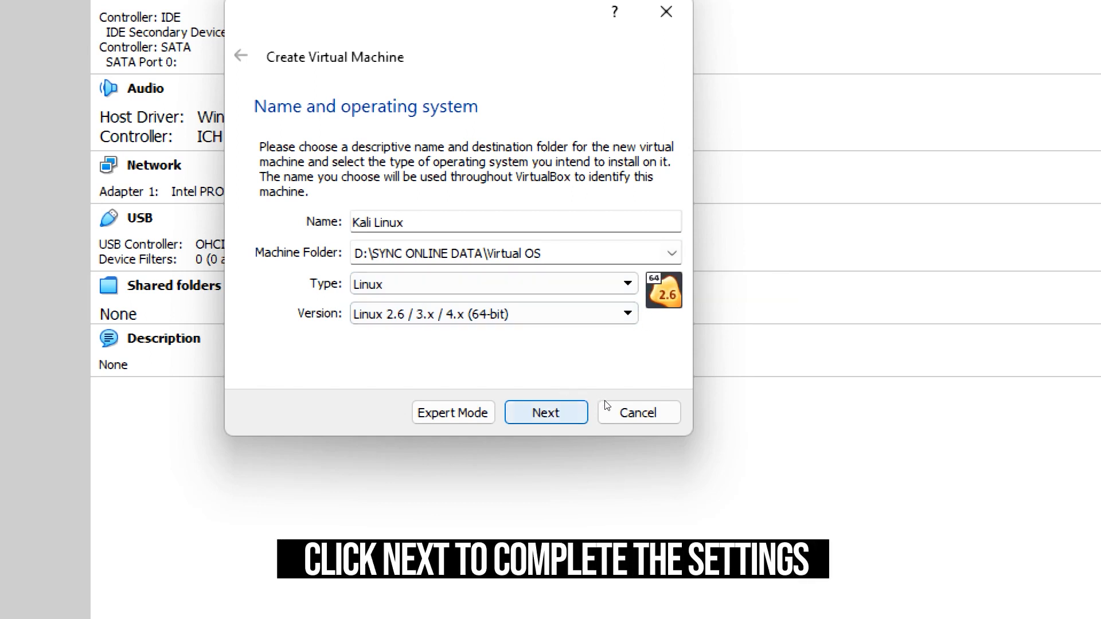
{"action": "left_click", "coordinate": [584, 411]}
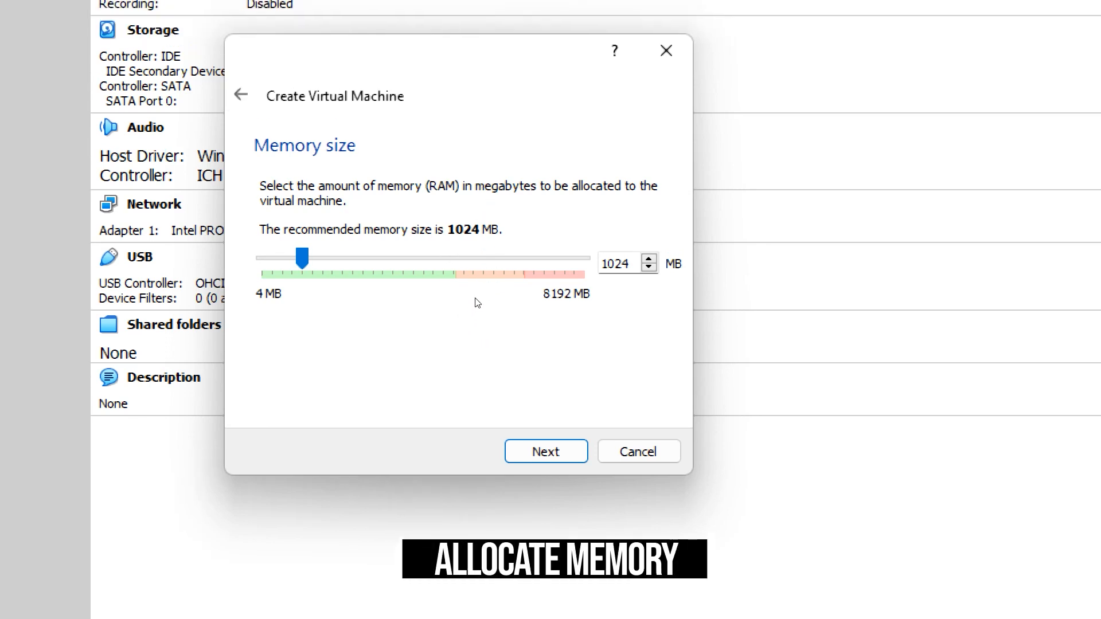
Step: Allocate 4096 MB of memory to the virtual machine and proceed to the hard disk options
{"action": "left_click_drag", "start_coordinate": [302, 259], "coordinate": [423, 259]}
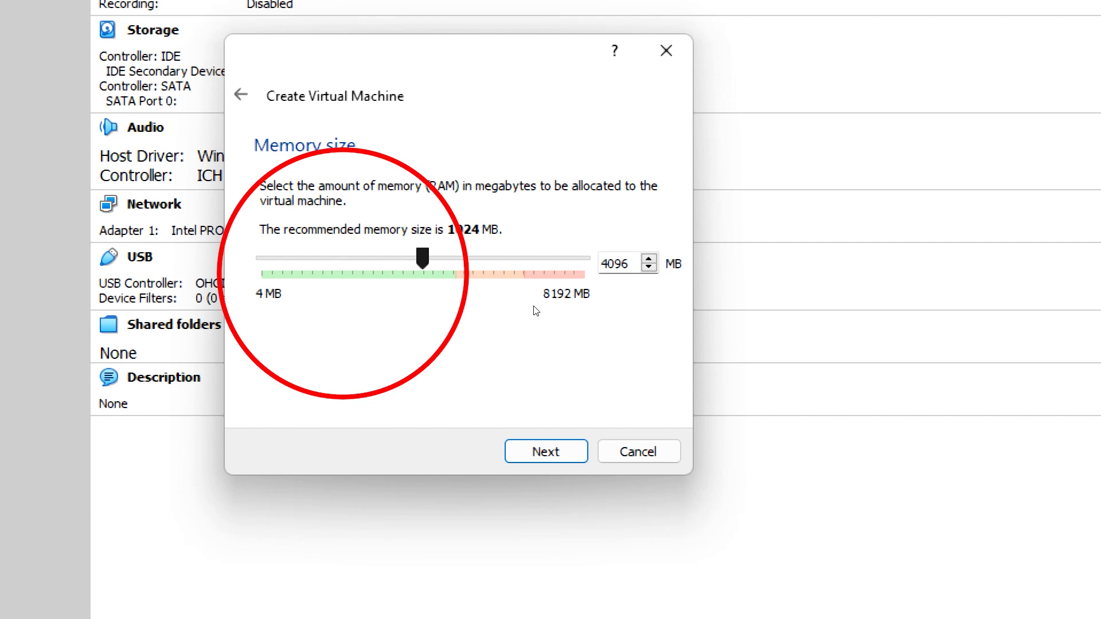
{"action": "key", "text": "Tab"}
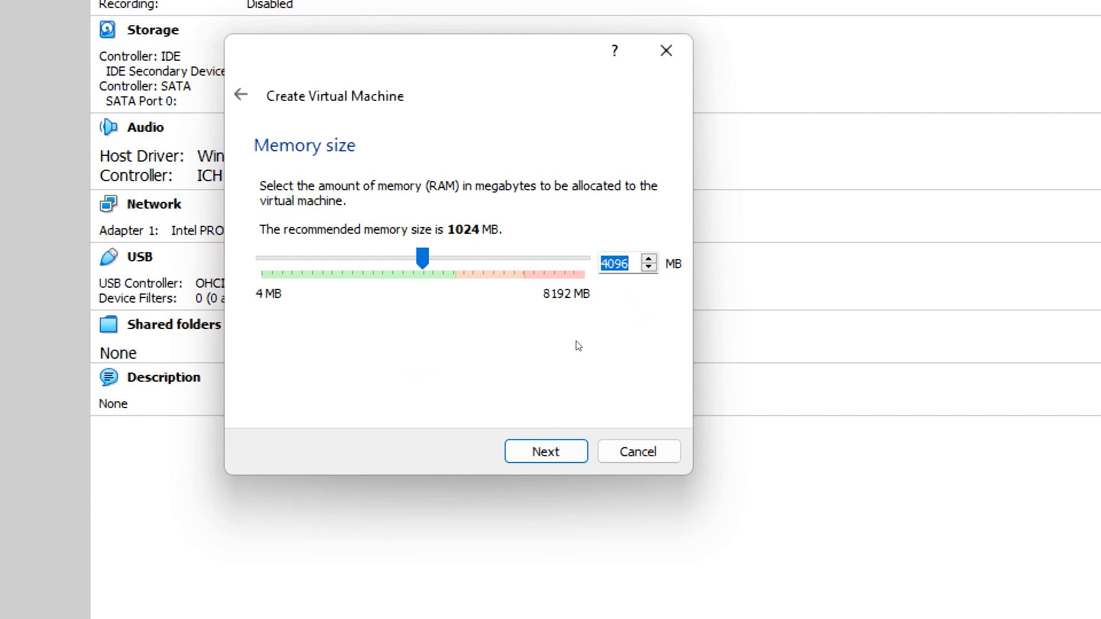
{"action": "key", "text": "Tab"}
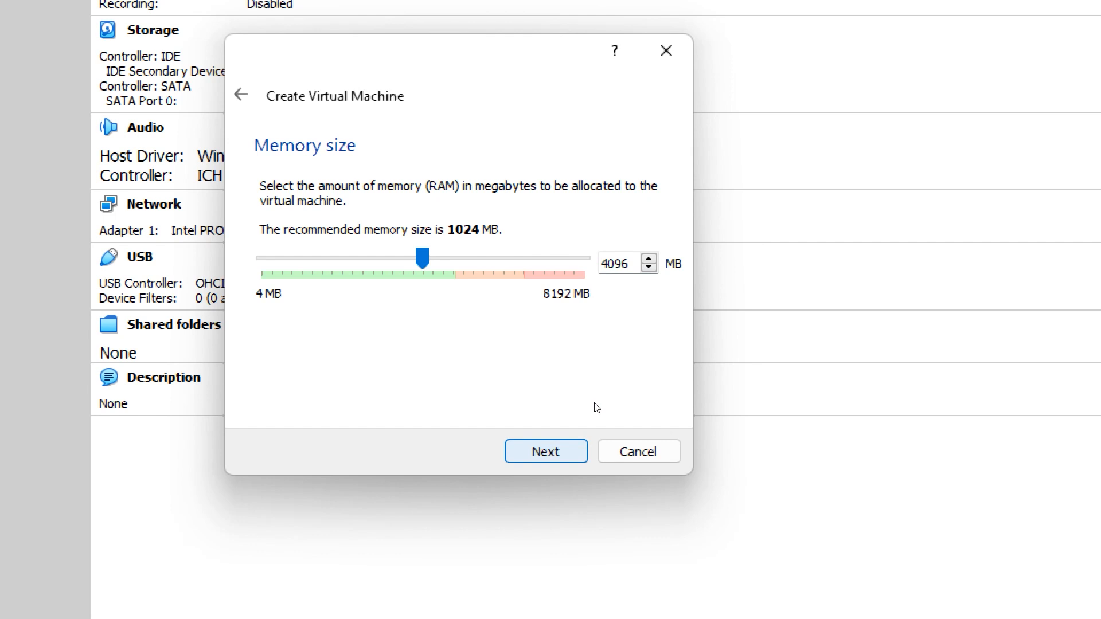
{"action": "key", "text": "Return"}
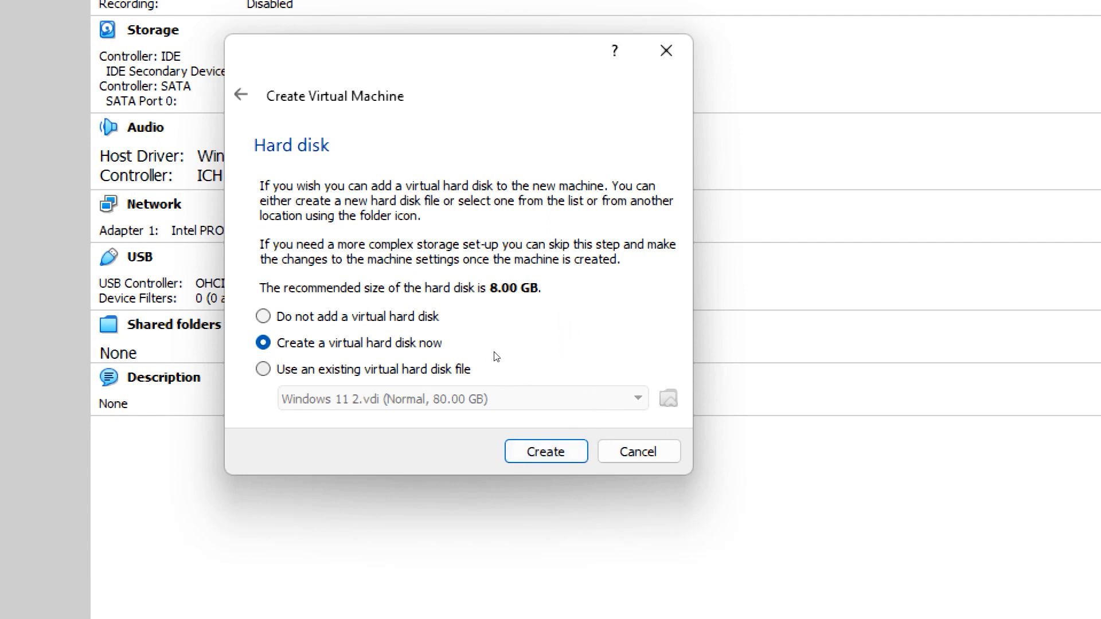
Step: Choose to create a new virtual hard disk as a dynamically allocated VDI (VirtualBox Disk Image)
{"action": "key", "text": "Return"}
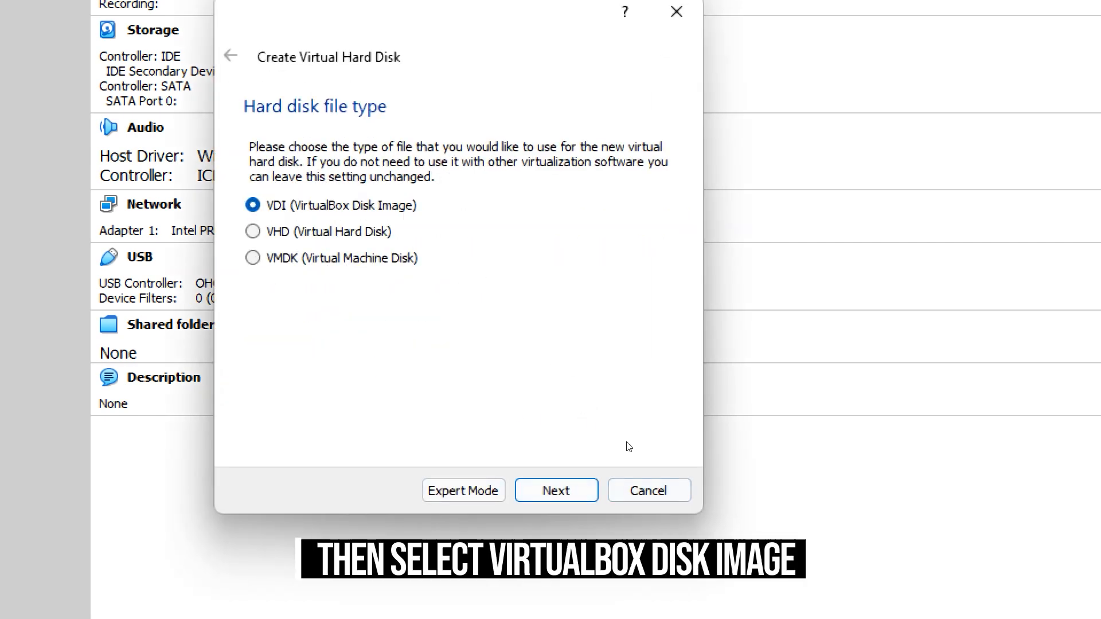
{"action": "key", "text": "Return"}
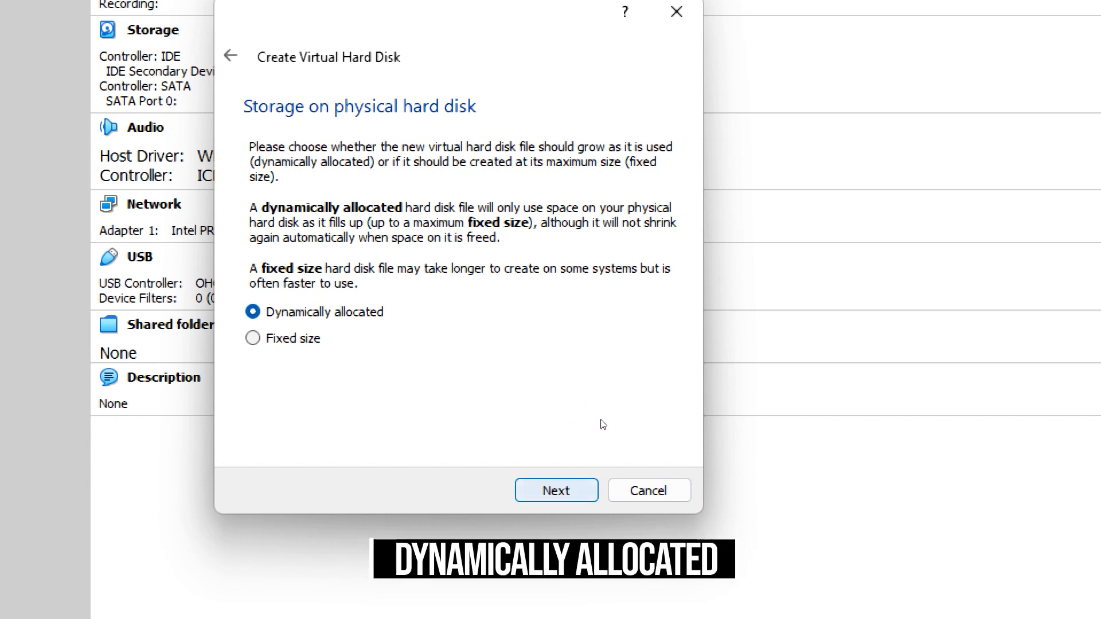
{"action": "key", "text": "Return"}
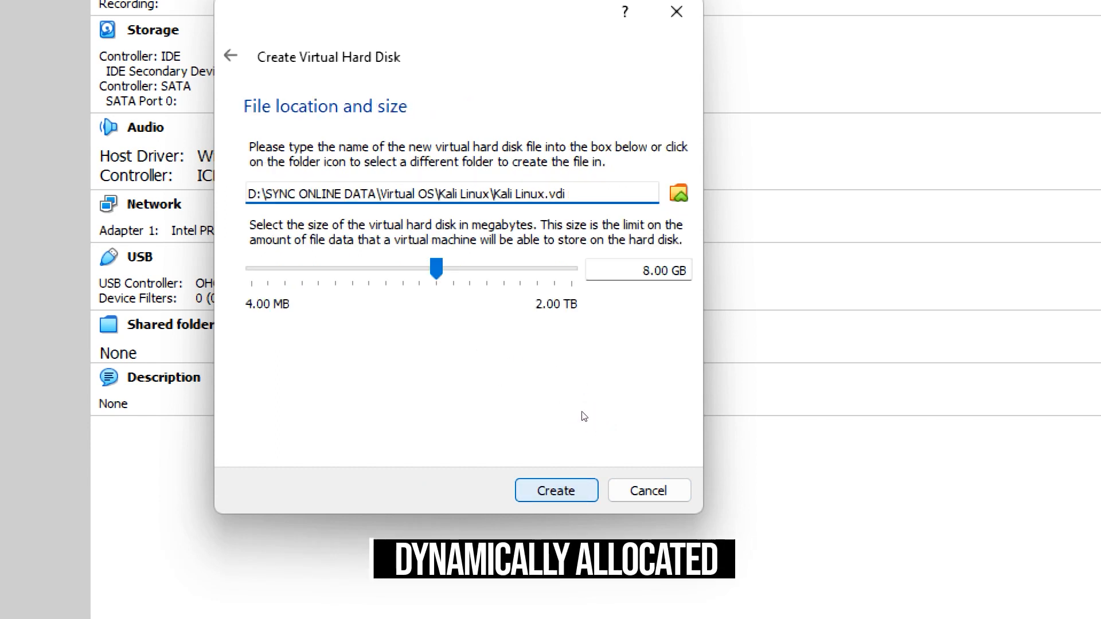
Step: Set the virtual hard disk size to 20.13 GB and create the disk
{"action": "left_click_drag", "start_coordinate": [642, 313], "coordinate": [666, 312]}
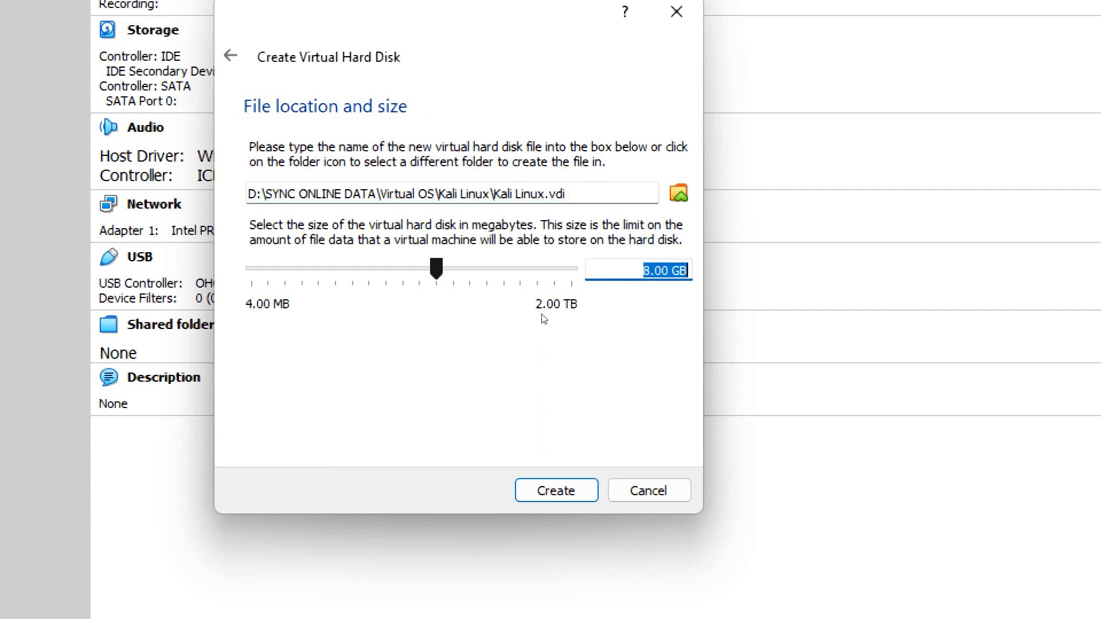
{"action": "left_click", "coordinate": [630, 311]}
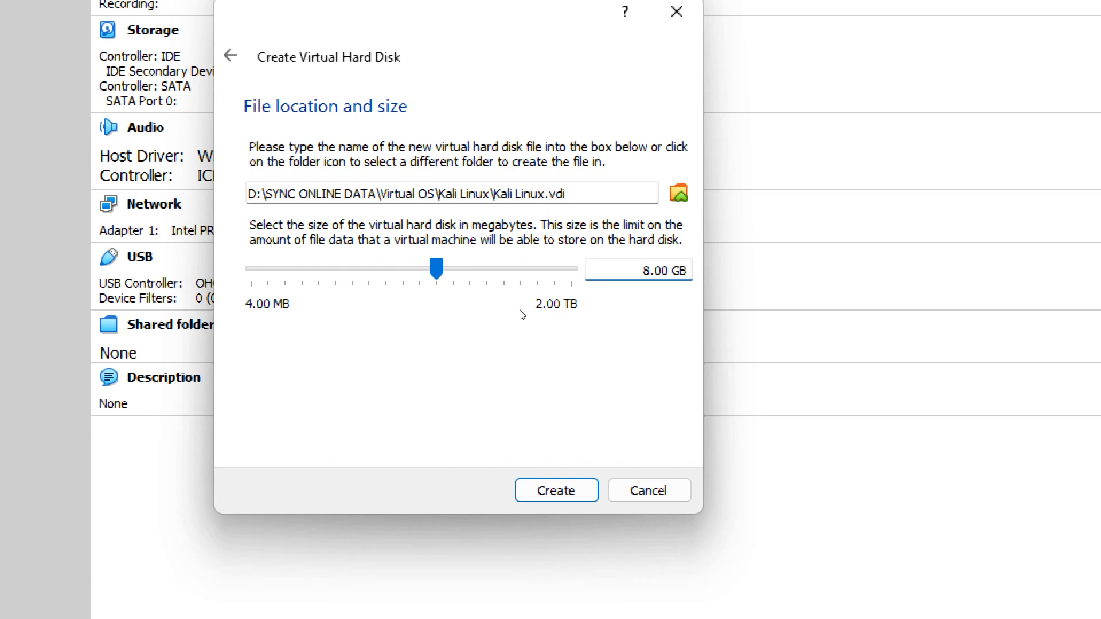
{"action": "left_click_drag", "start_coordinate": [538, 312], "coordinate": [552, 326]}
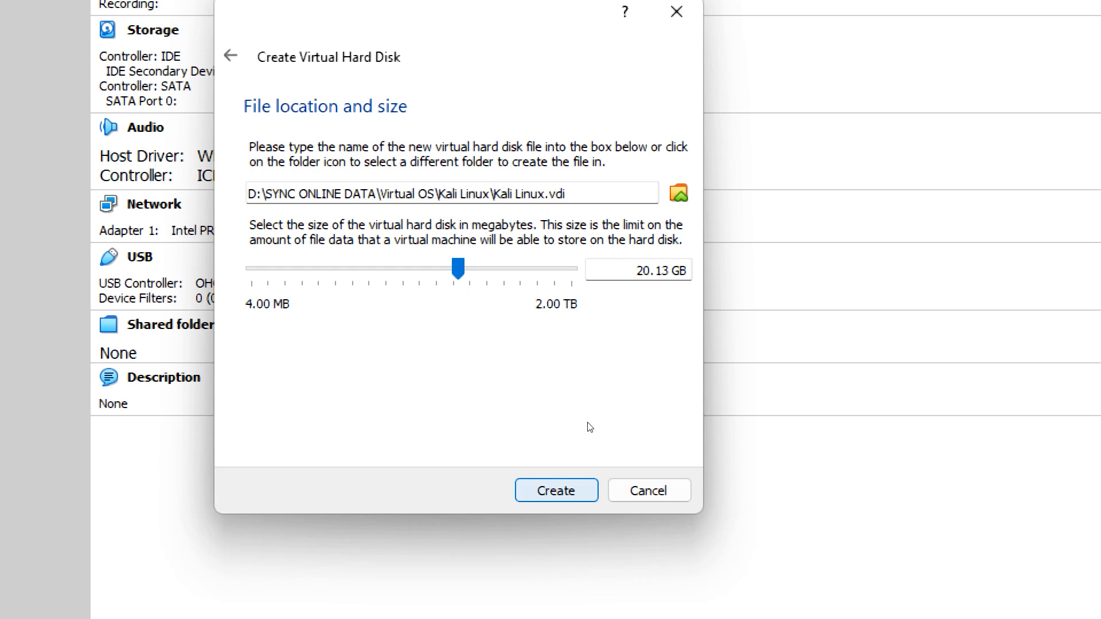
{"action": "key", "text": "Return"}
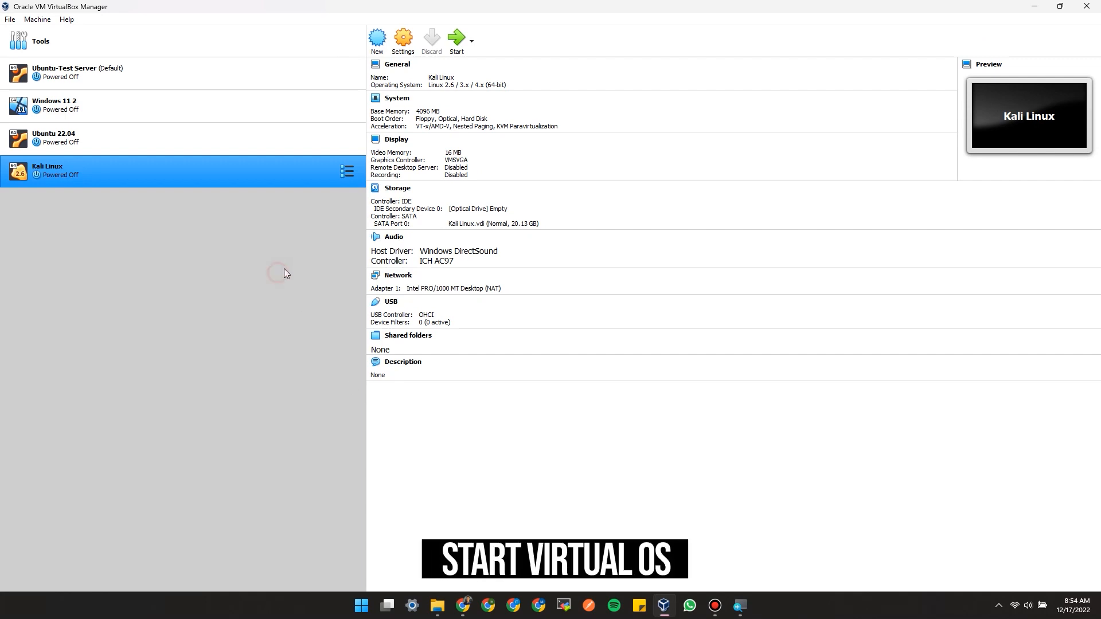
Step: Start the Kali Linux machine with kali-linux-2022.4-installer-amd64.iso from the OS folder on D: as its start-up disk
{"action": "left_click", "coordinate": [459, 46]}
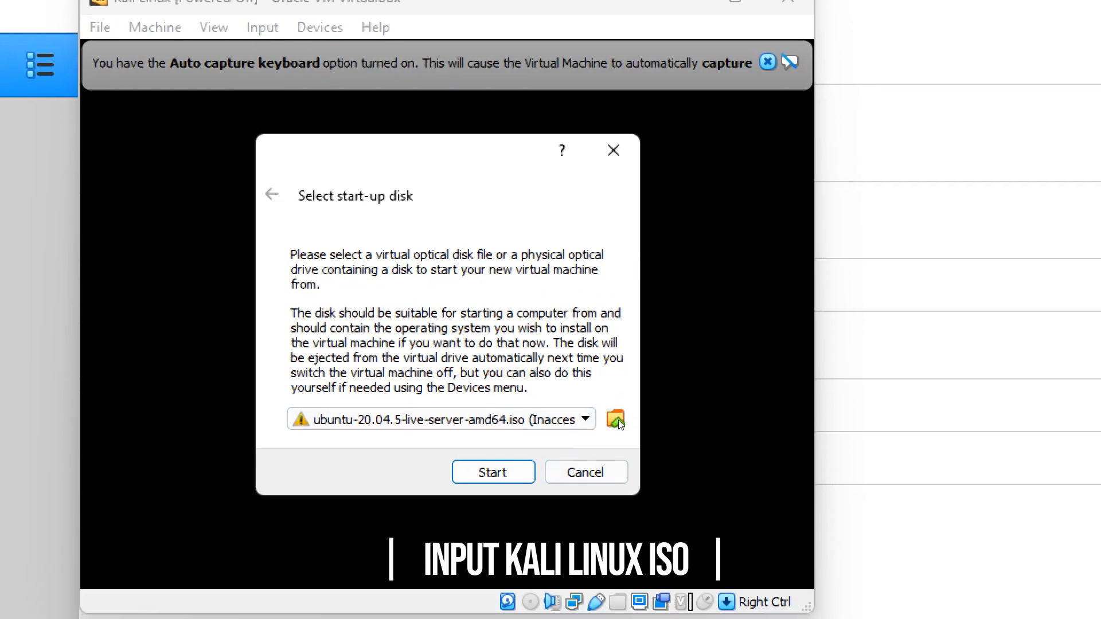
{"action": "left_click", "coordinate": [615, 463]}
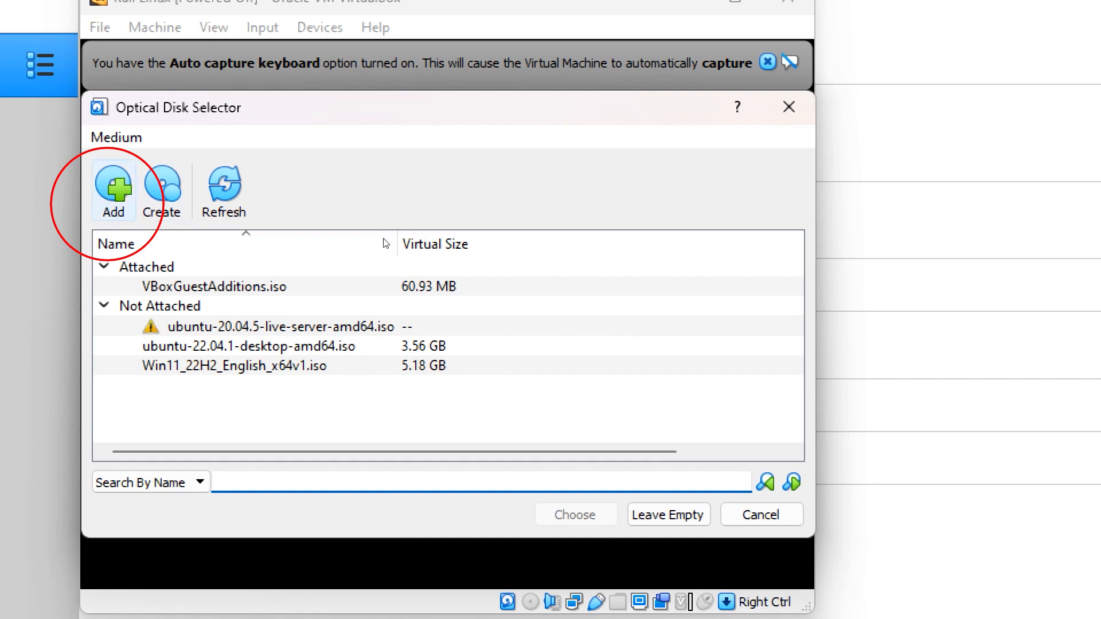
{"action": "left_click", "coordinate": [113, 195]}
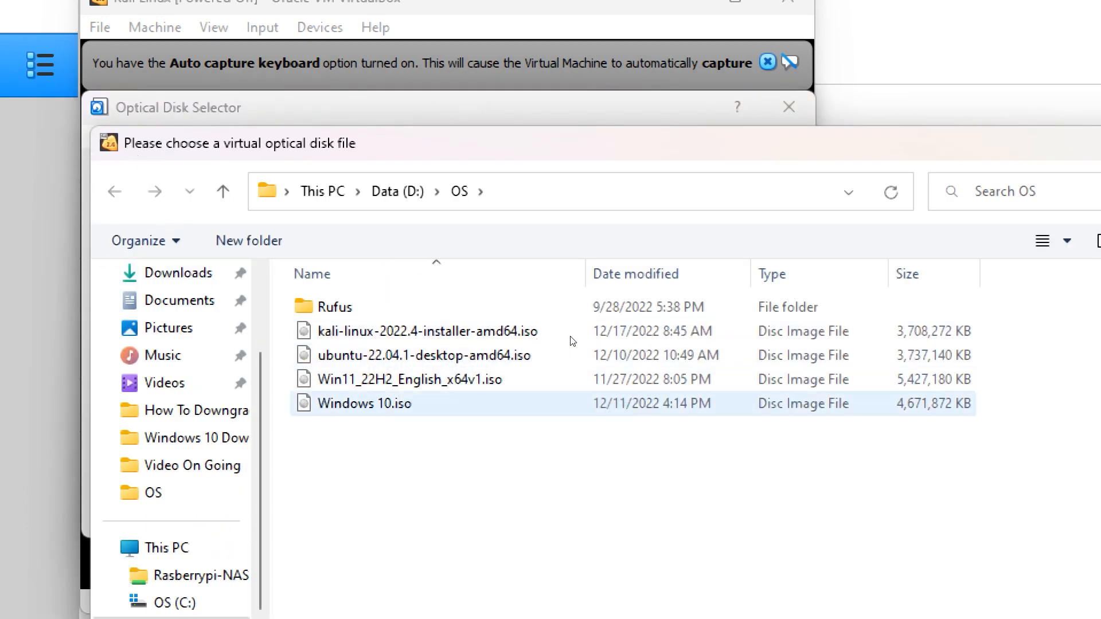
{"action": "double_click", "coordinate": [550, 332]}
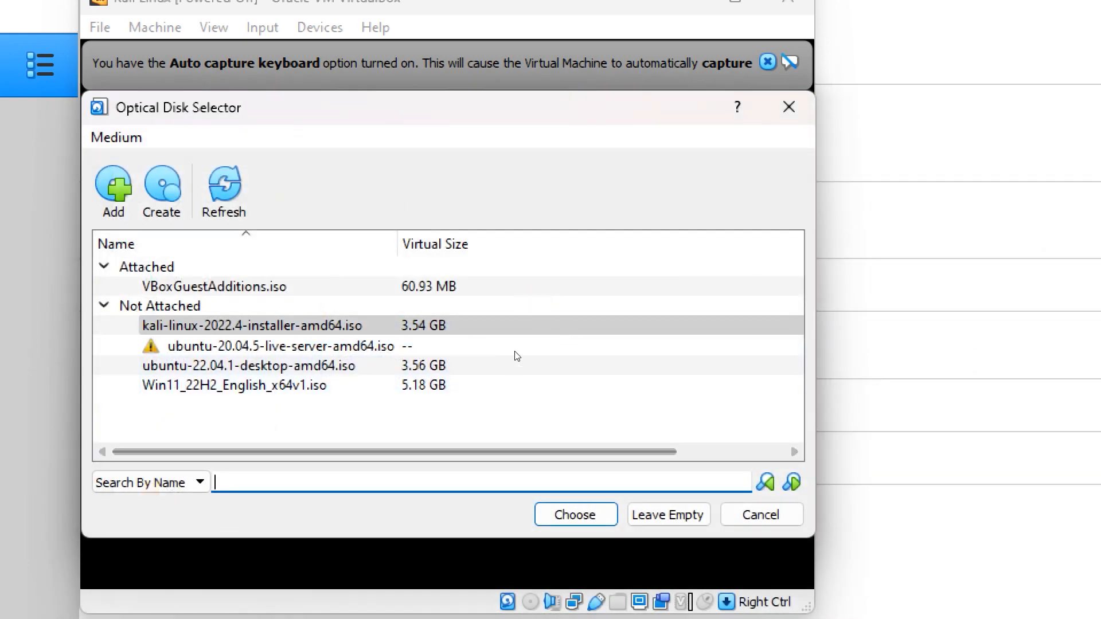
{"action": "left_click", "coordinate": [442, 305]}
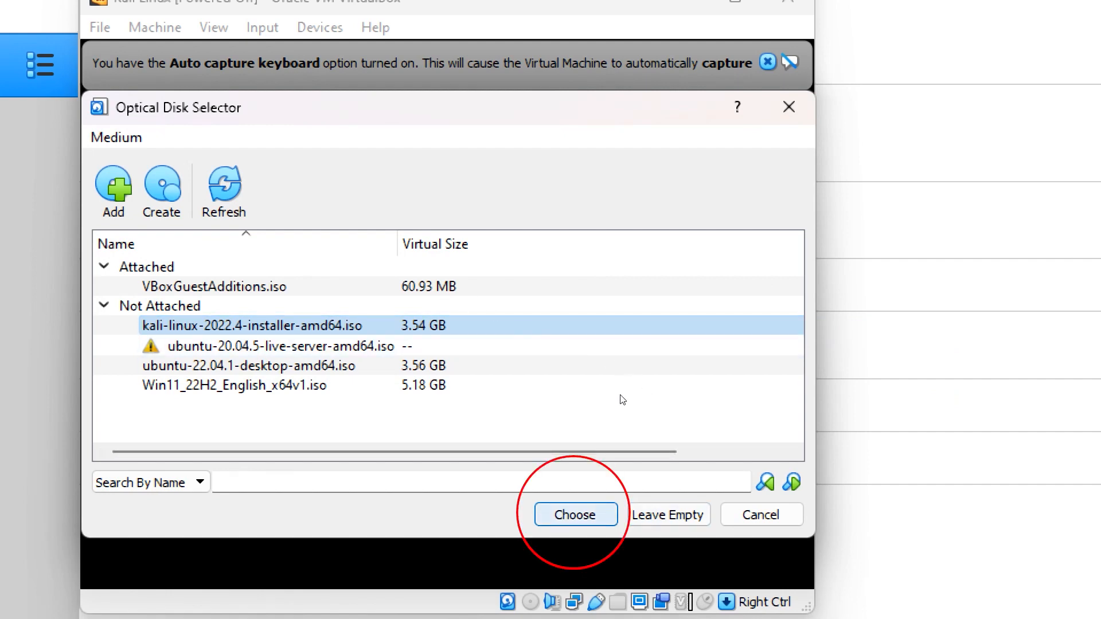
{"action": "key", "text": "Return"}
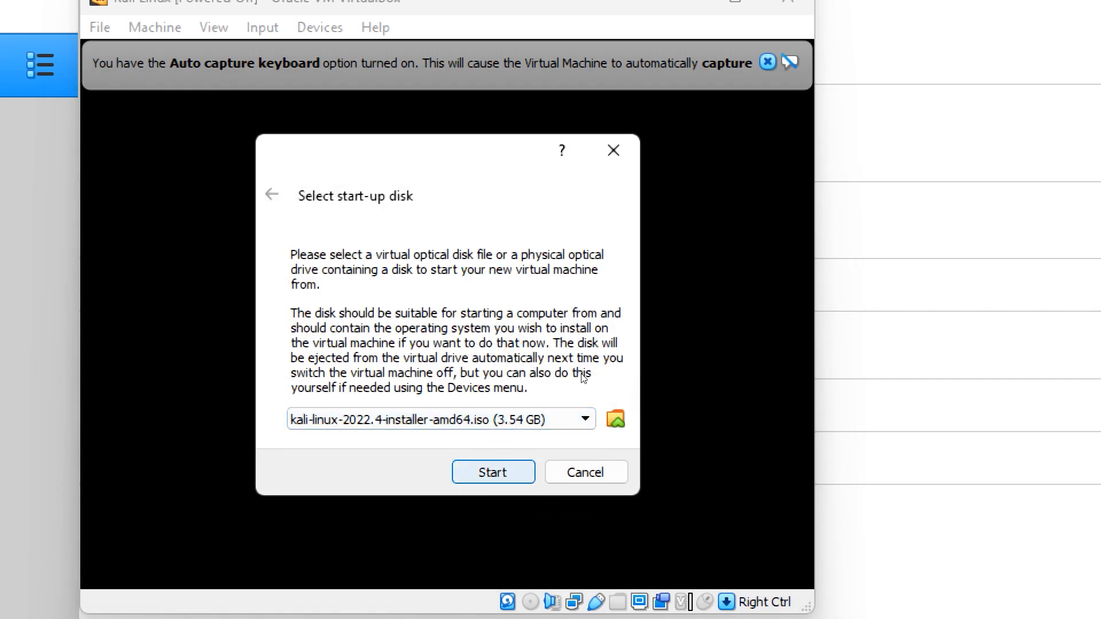
{"action": "key", "text": "Return"}
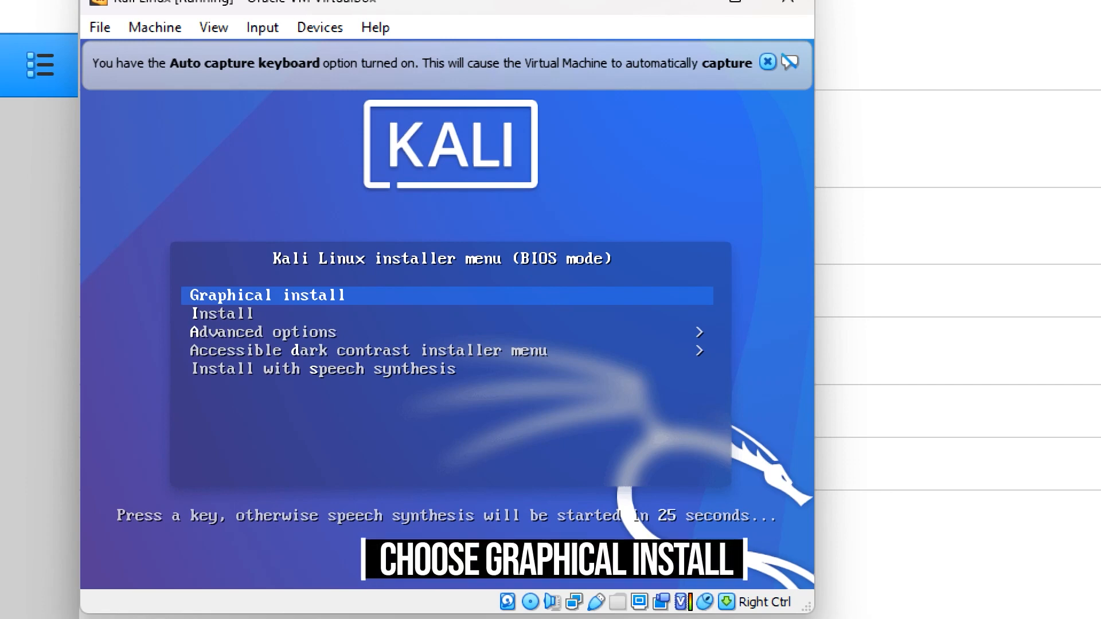
Step: Launch the Graphical install option of the Kali Linux installer
{"action": "key", "text": "Down"}
{"action": "key", "text": "Down"}
{"action": "key", "text": "Down"}
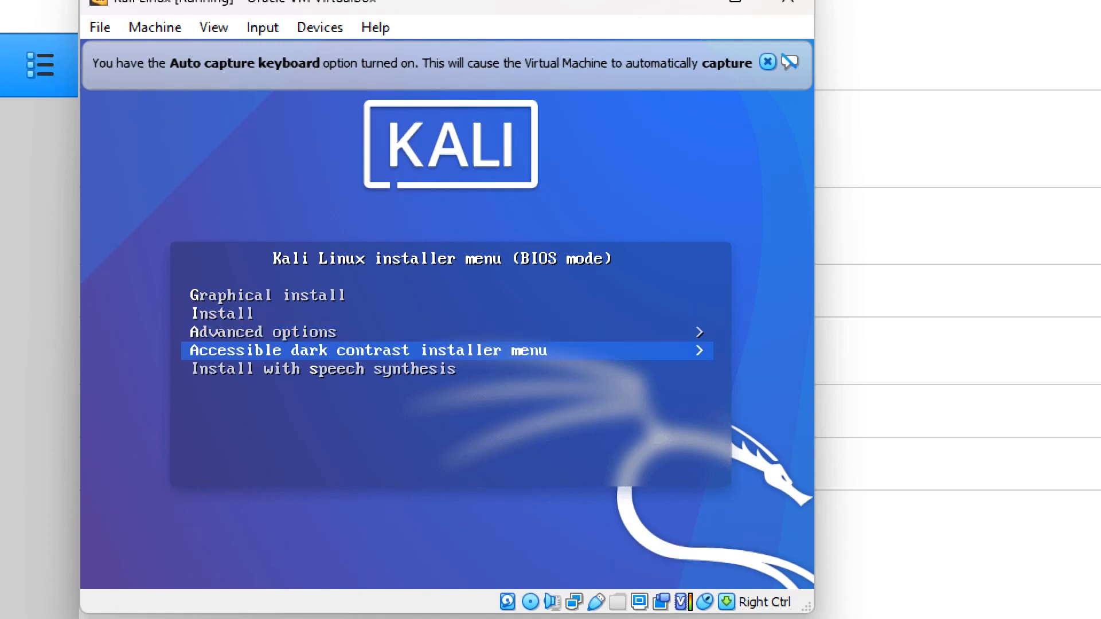
{"action": "key", "text": "Up"}
{"action": "key", "text": "Up"}
{"action": "key", "text": "Up"}
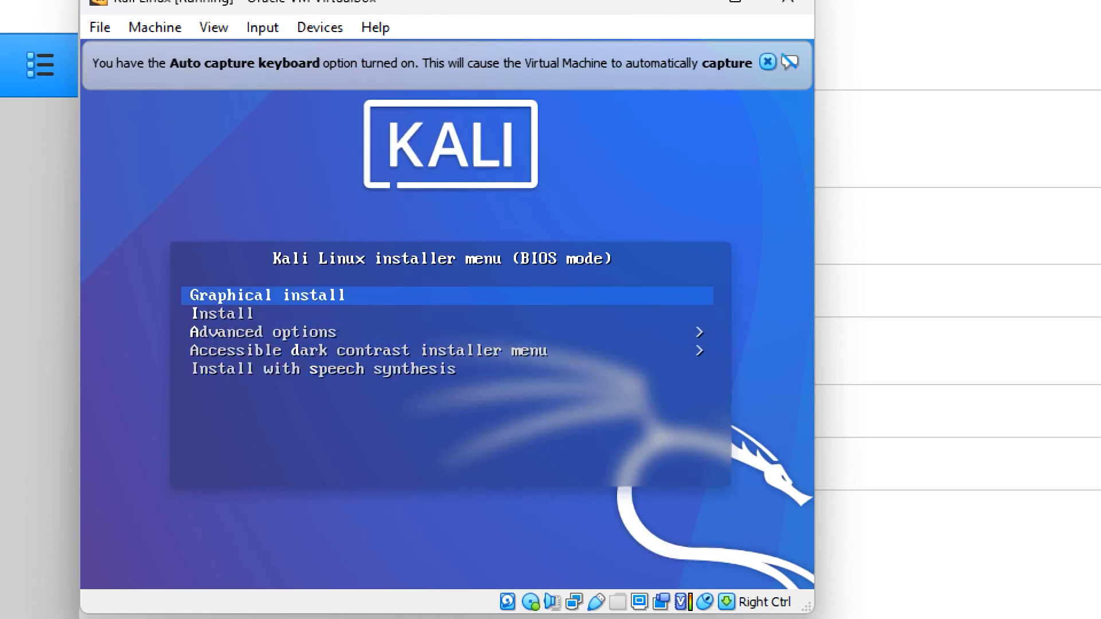
{"action": "key", "text": "Return"}
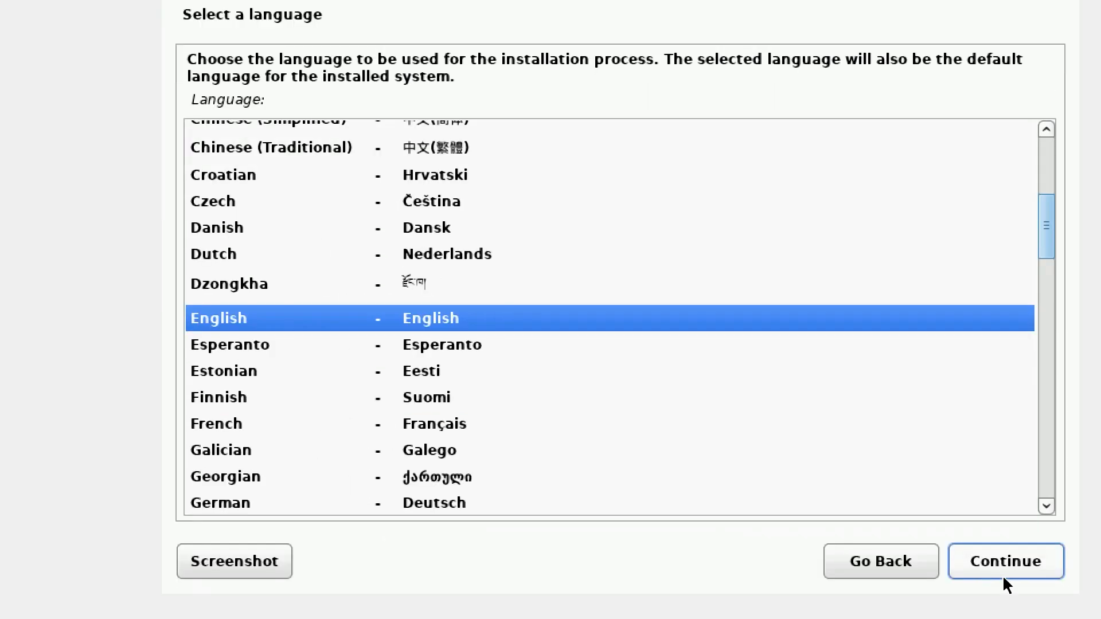
Step: Accept English as the installation language, United States as the location and American English as the keymap
{"action": "left_click", "coordinate": [947, 602]}
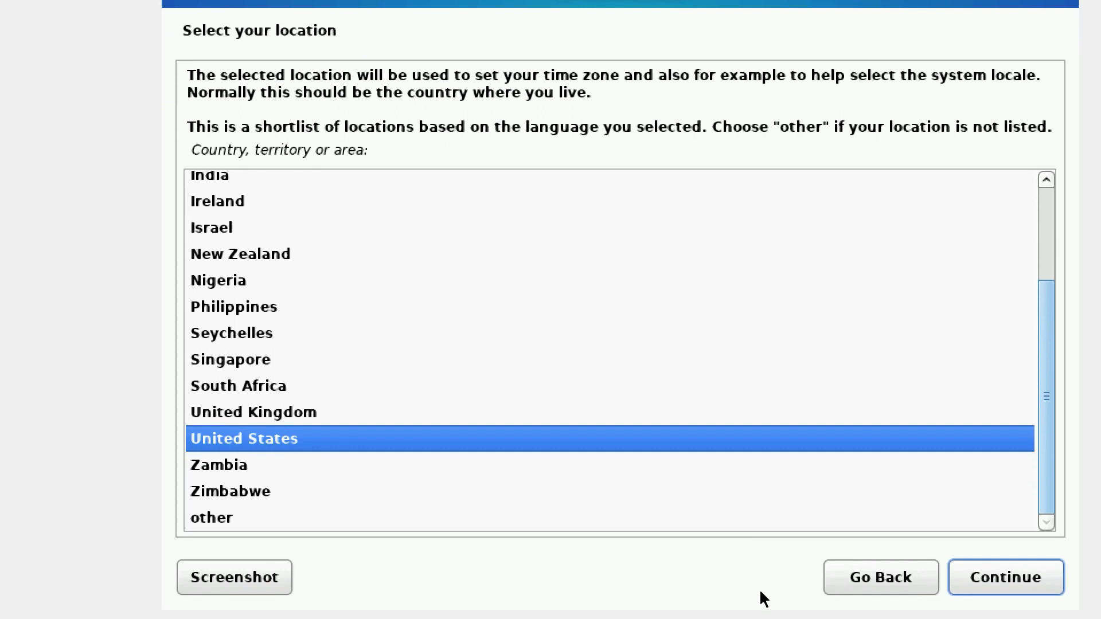
{"action": "left_click", "coordinate": [1035, 579]}
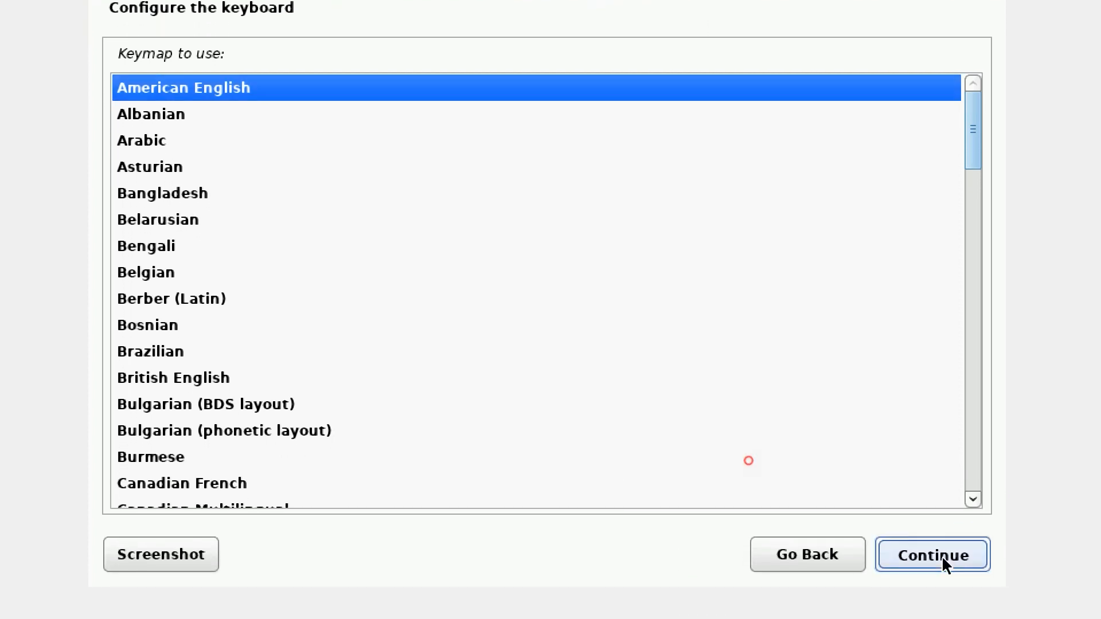
{"action": "left_click", "coordinate": [942, 555]}
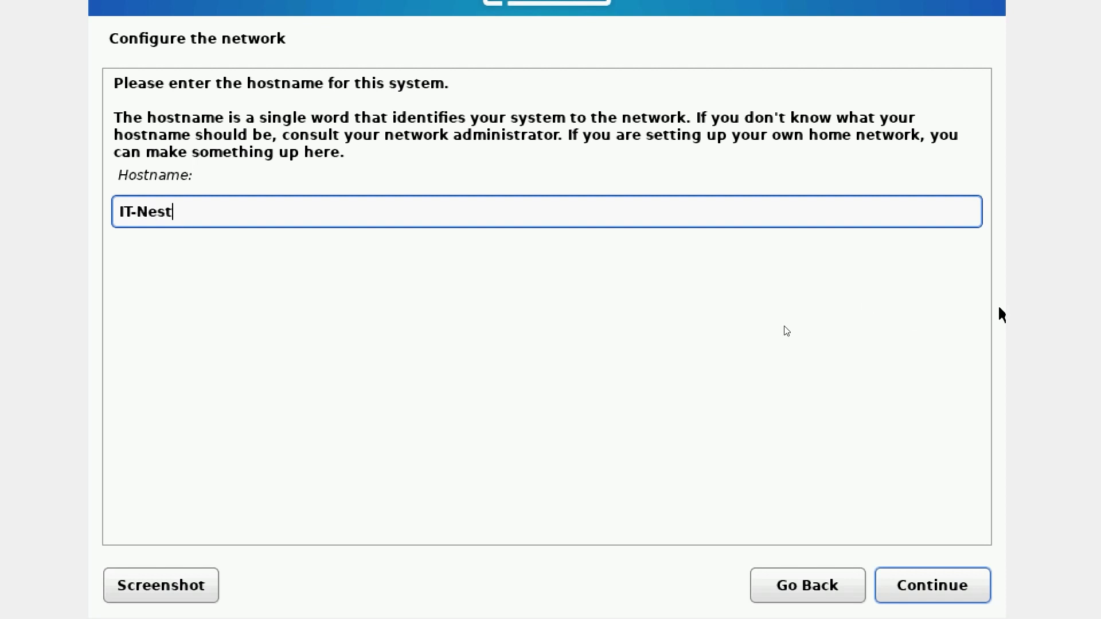
Step: Confirm IT-Nest as the system's hostname and leave the domain name blank
{"action": "left_click", "coordinate": [936, 580]}
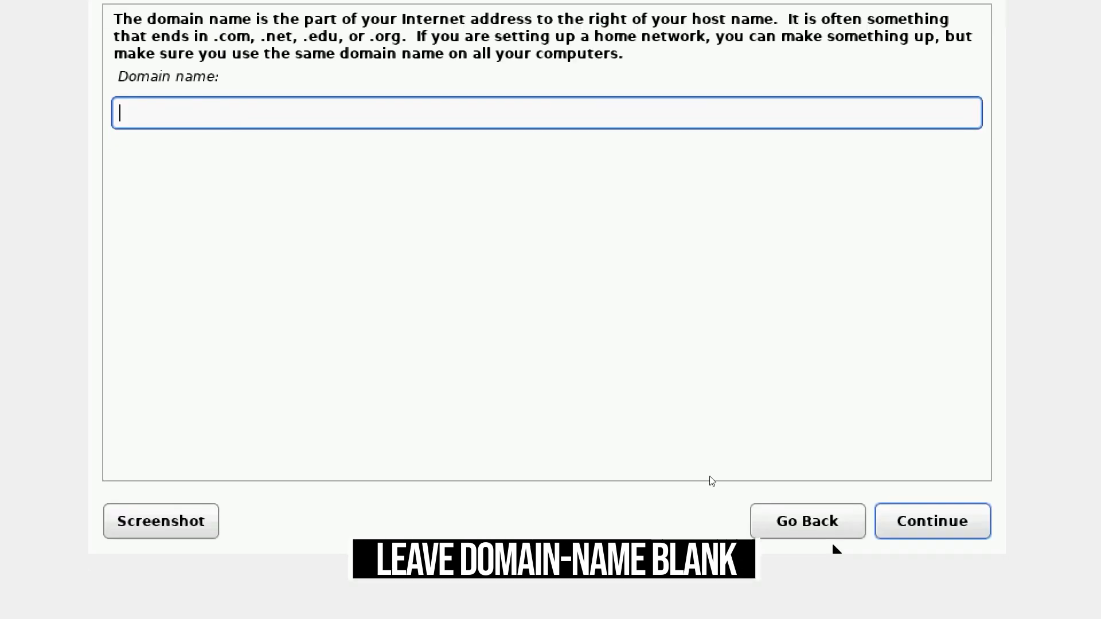
{"action": "left_click", "coordinate": [951, 519]}
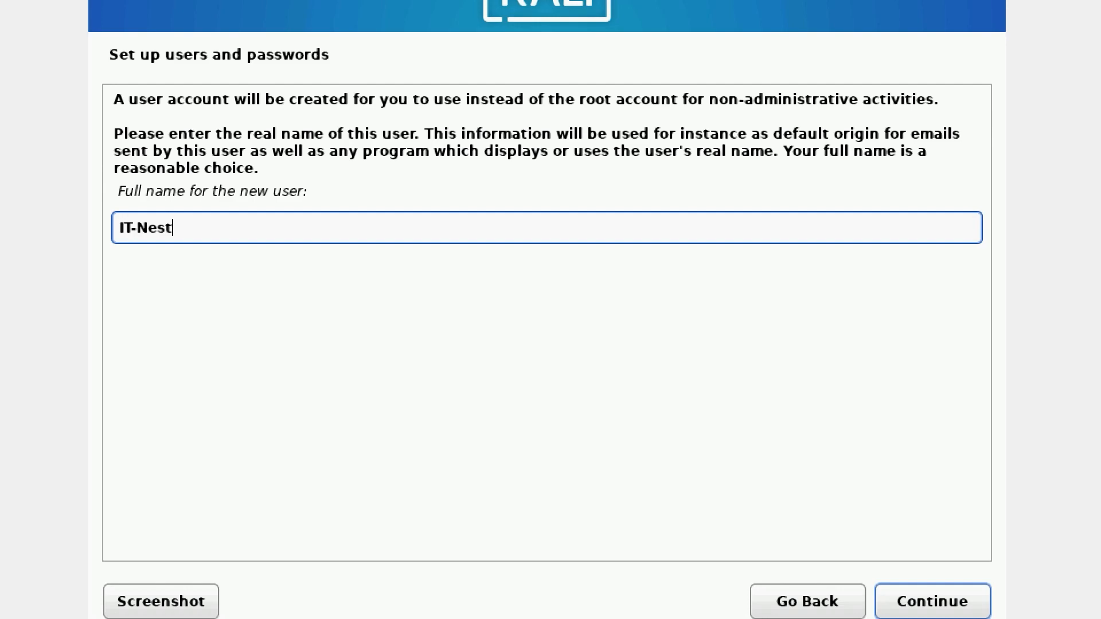
Step: Set the new user's full name to IT-Nest-Youtube and accept the suggested account username
{"action": "type", "text": "-Yp"}
{"action": "key", "text": "BackSpace"}
{"action": "type", "text": "outube"}
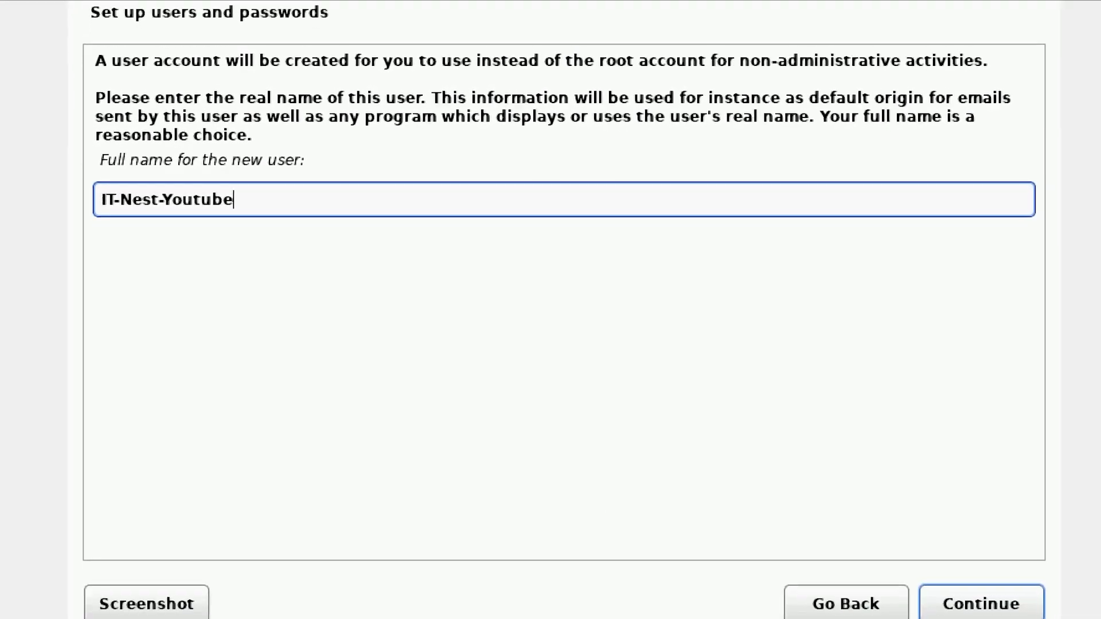
{"action": "left_click", "coordinate": [975, 605]}
{"action": "key", "text": "Return"}
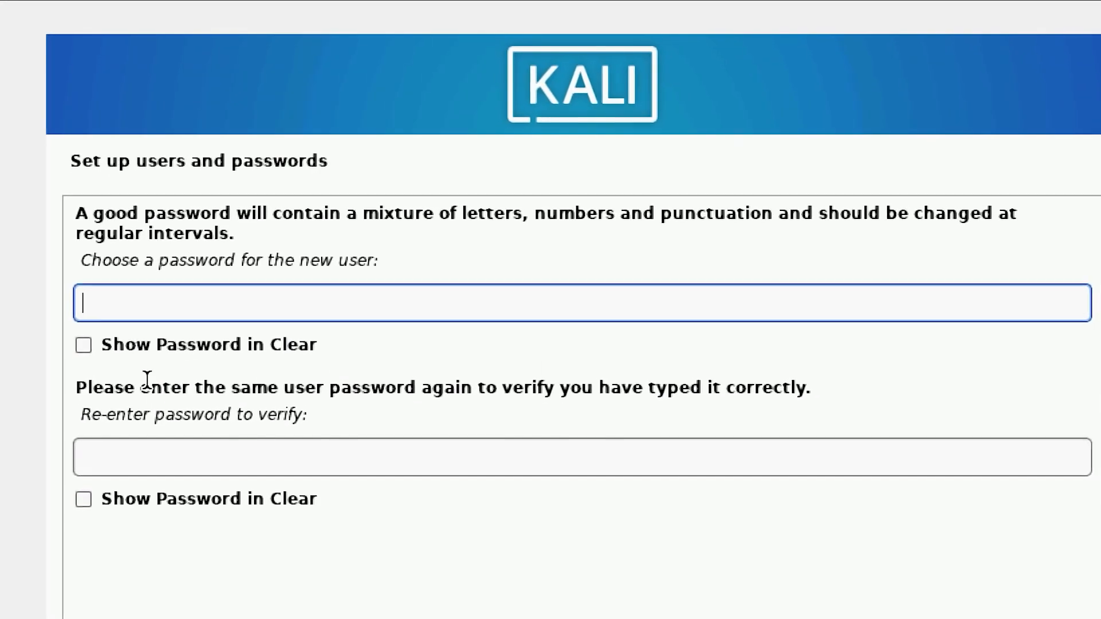
Step: Enter and verify the new user's password, and accept Eastern as the time zone
{"action": "type", "text": "*********"}
{"action": "left_click", "coordinate": [136, 478]}
{"action": "type", "text": "*********"}
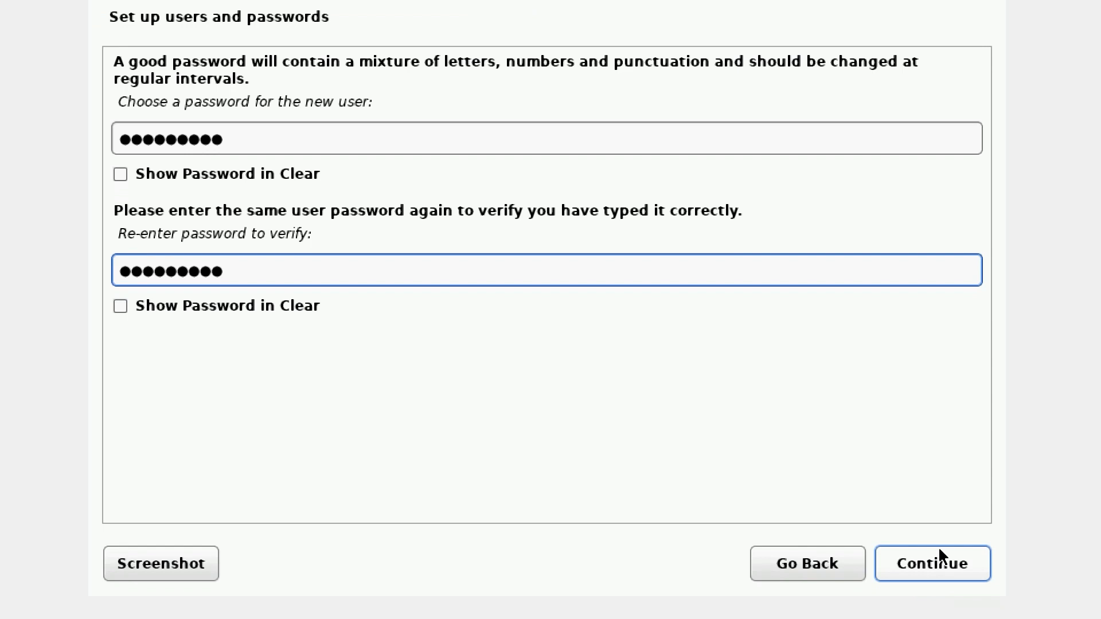
{"action": "left_click", "coordinate": [934, 561]}
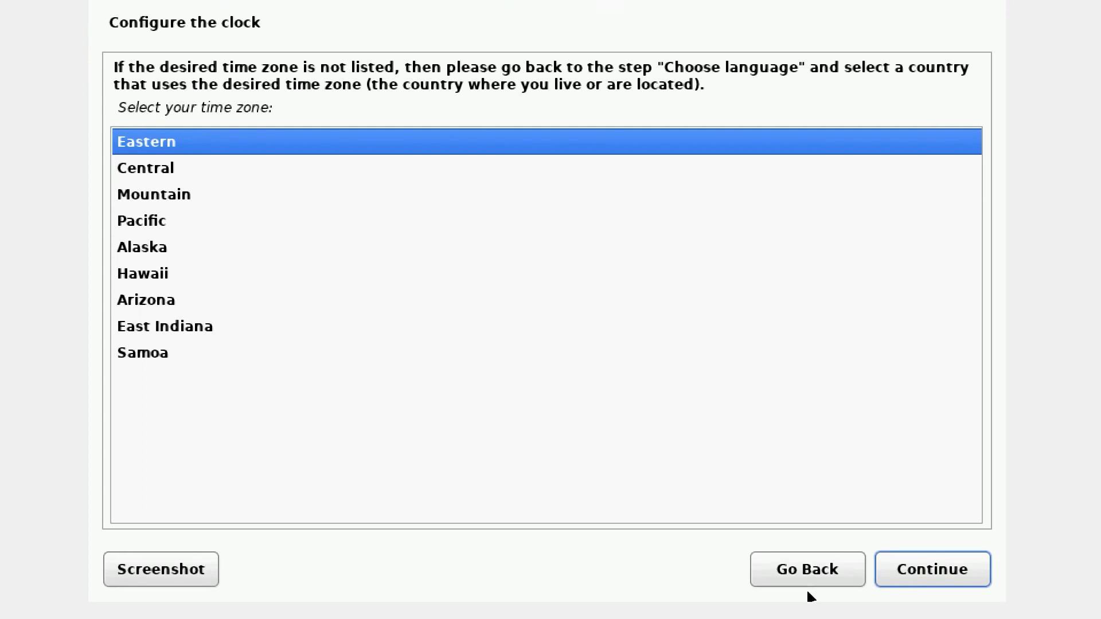
{"action": "left_click", "coordinate": [925, 570]}
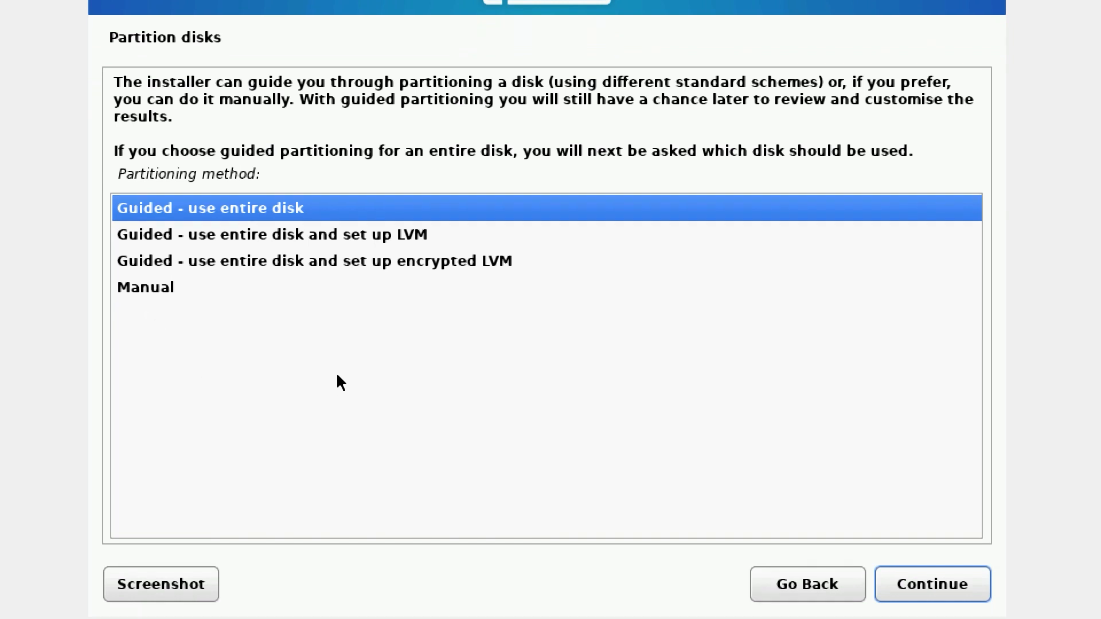
Step: Partition the entire SCSI1 (sda) disk with the guided method, all files in one partition, and write the changes to disk
{"action": "left_click", "coordinate": [849, 536]}
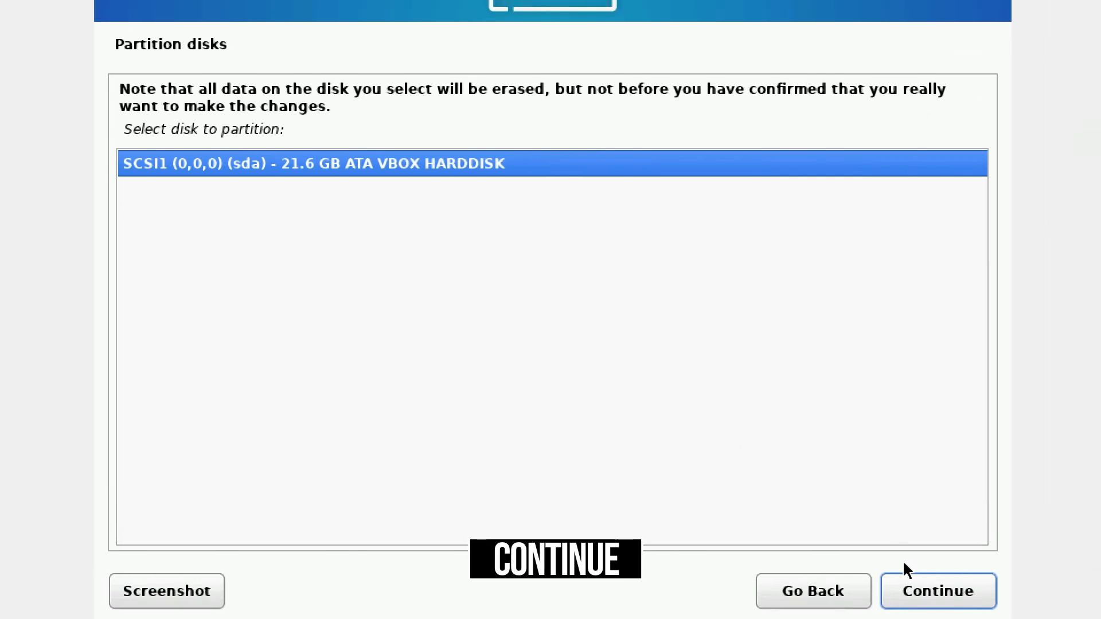
{"action": "left_click", "coordinate": [929, 580]}
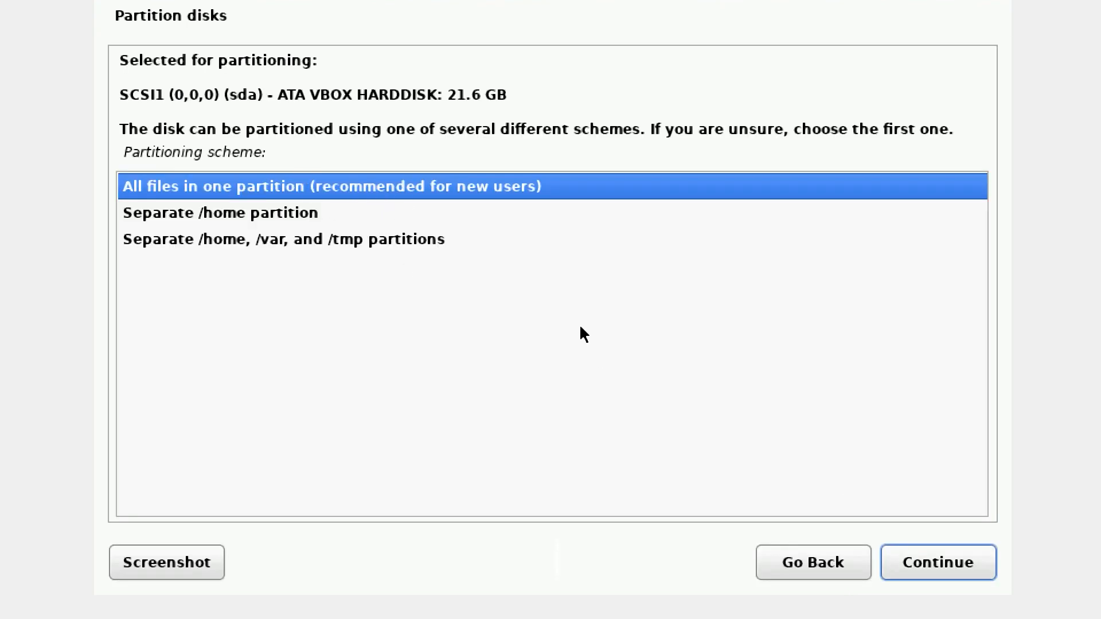
{"action": "left_click", "coordinate": [952, 560]}
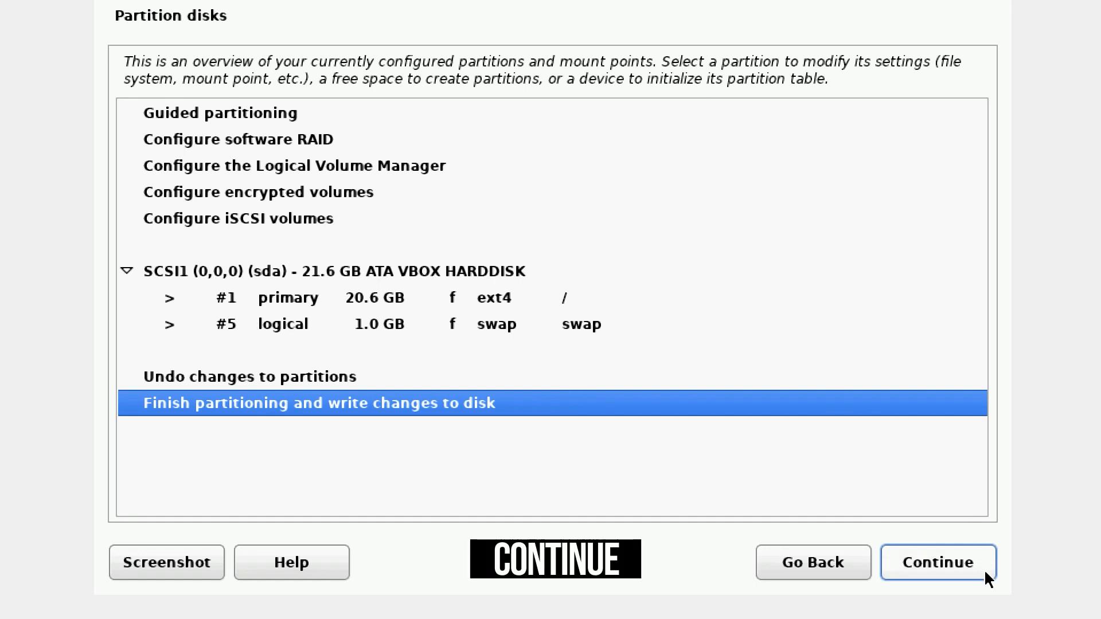
{"action": "left_click", "coordinate": [961, 560]}
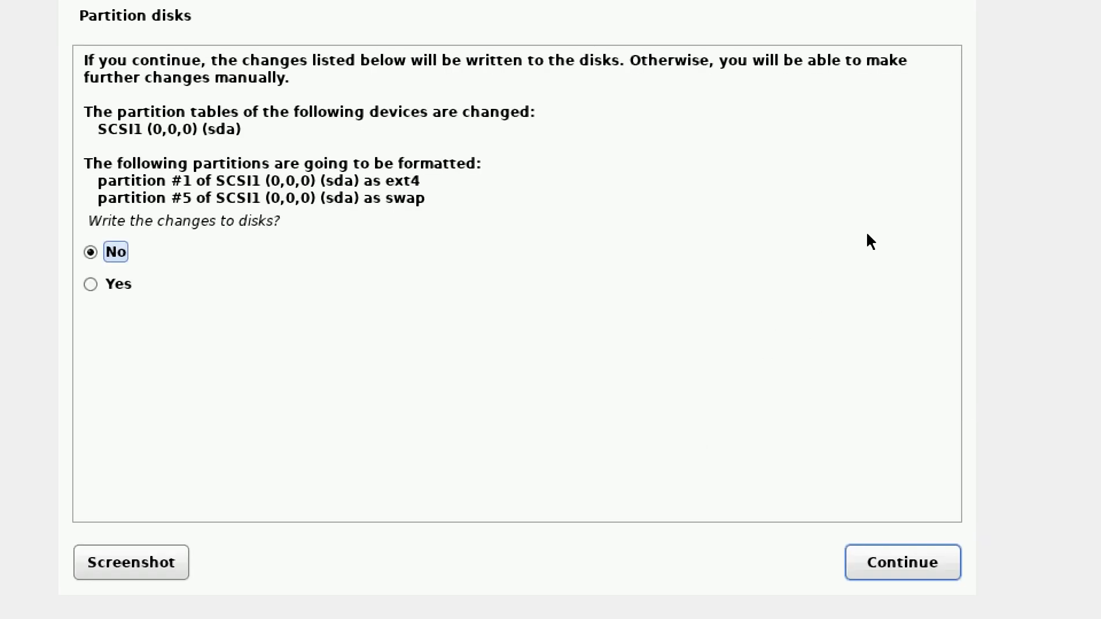
{"action": "left_click", "coordinate": [88, 284]}
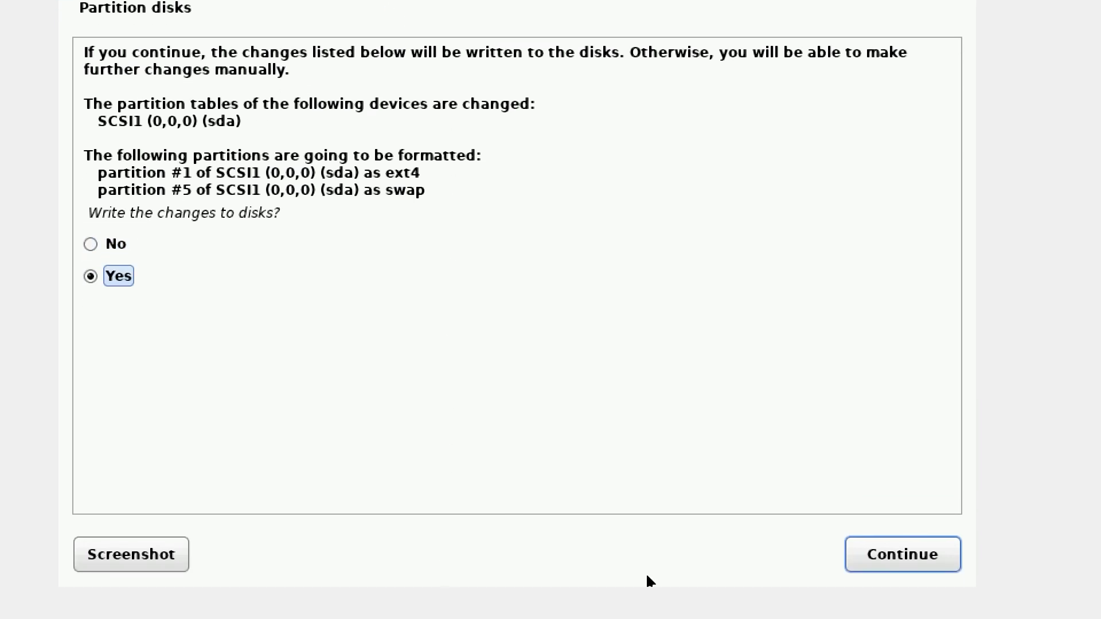
{"action": "left_click", "coordinate": [912, 545]}
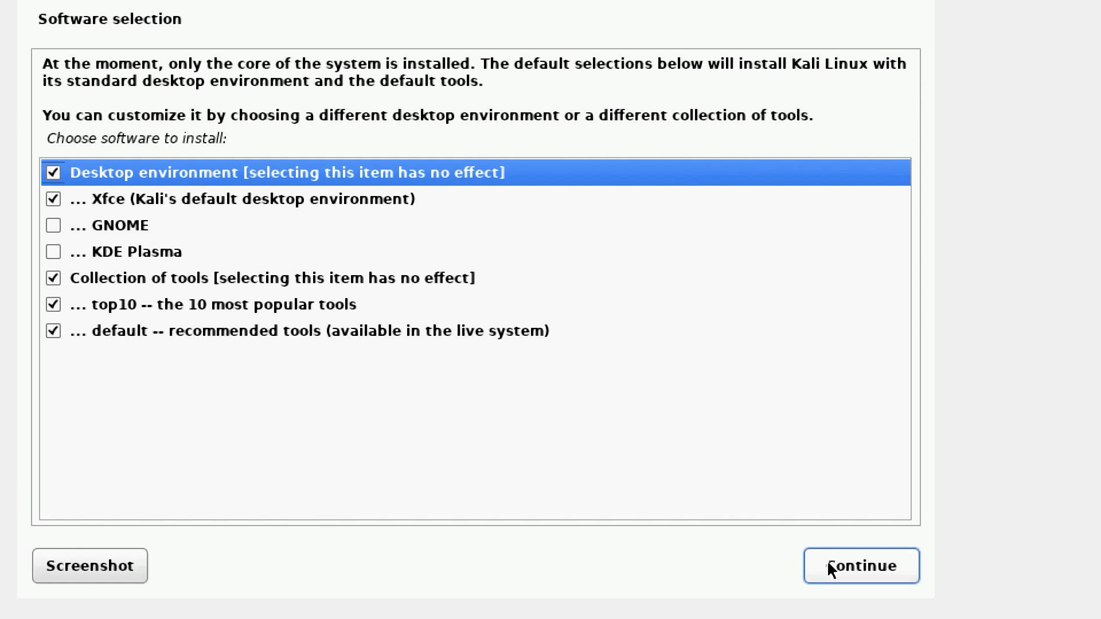
Step: Install the default software selection with the Xfce desktop and the top10 and default tool collections
{"action": "left_click", "coordinate": [827, 560]}
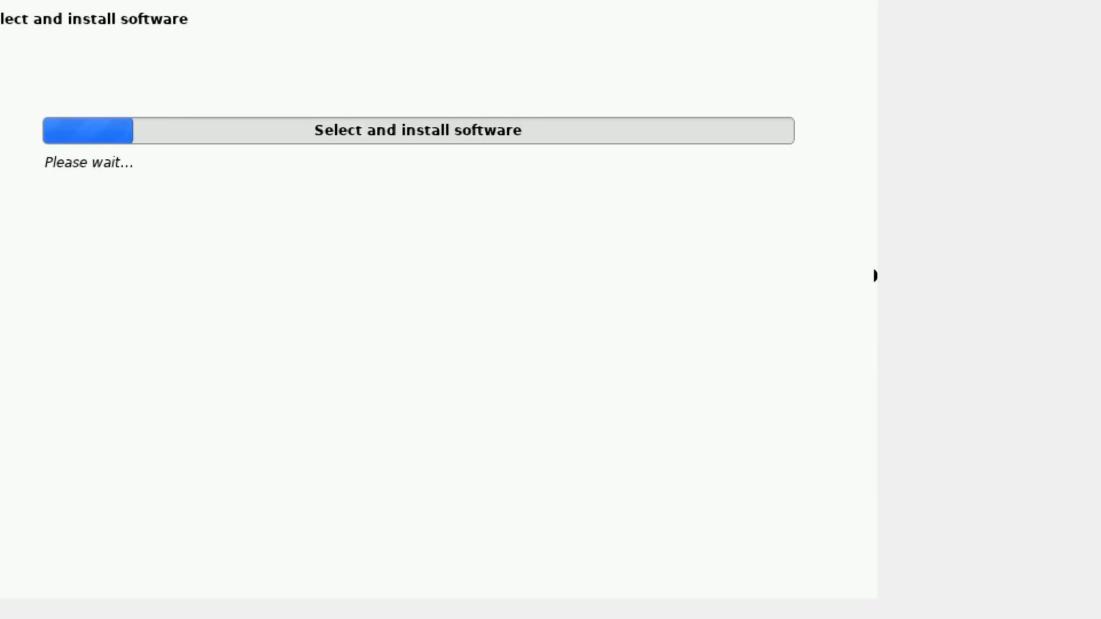